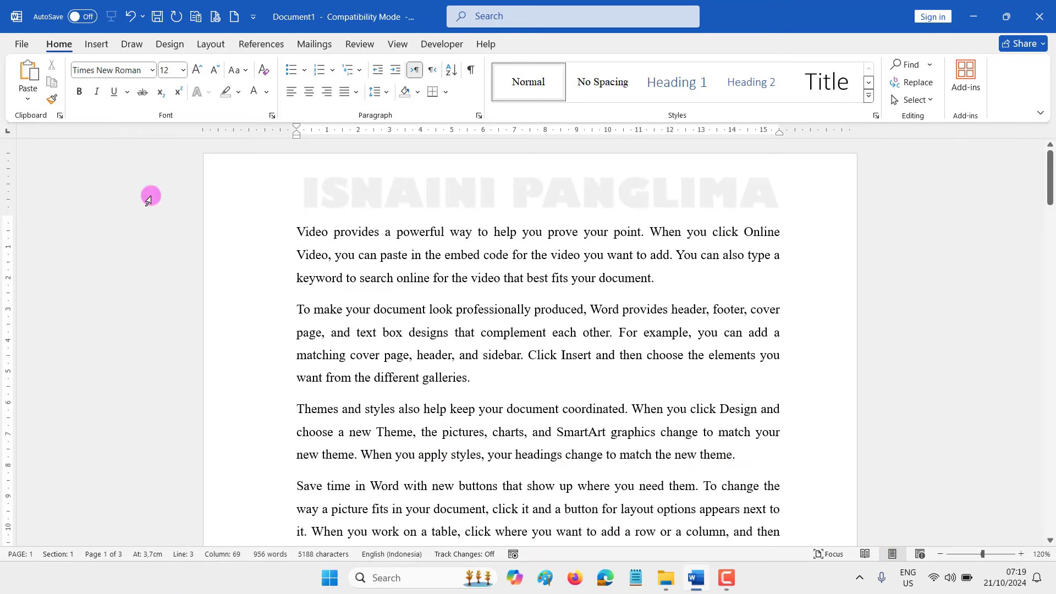
Open the full template gallery from File and scroll through the available templates.
left_click(21, 44)
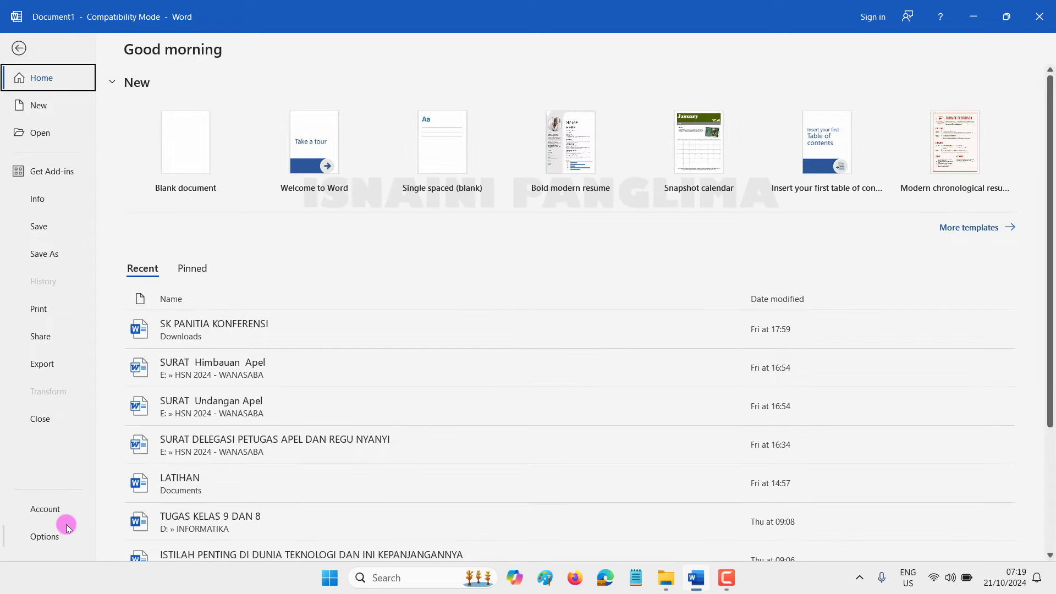
left_click(19, 48)
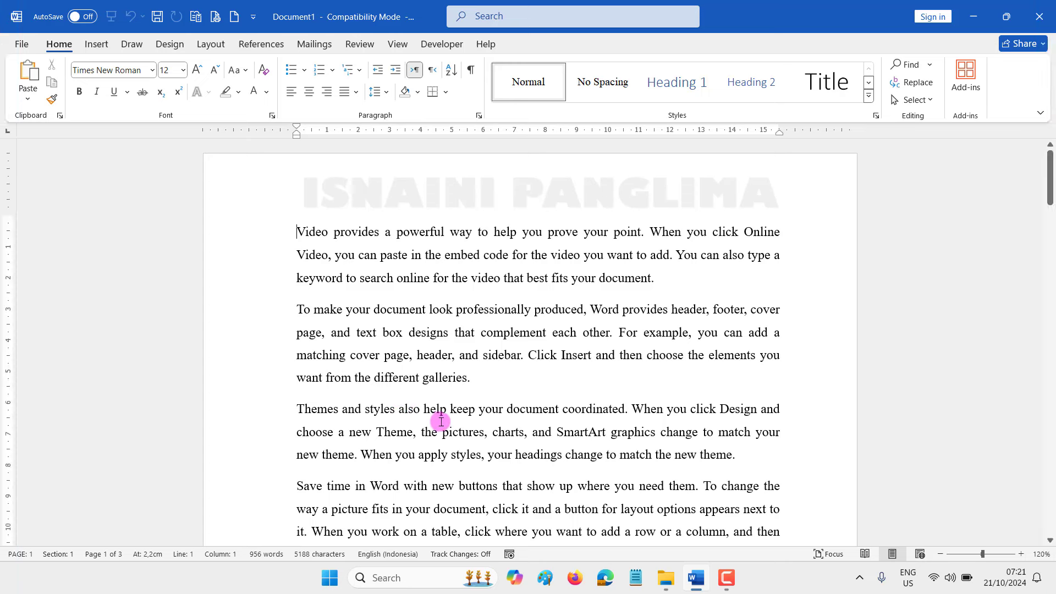
left_click(21, 43)
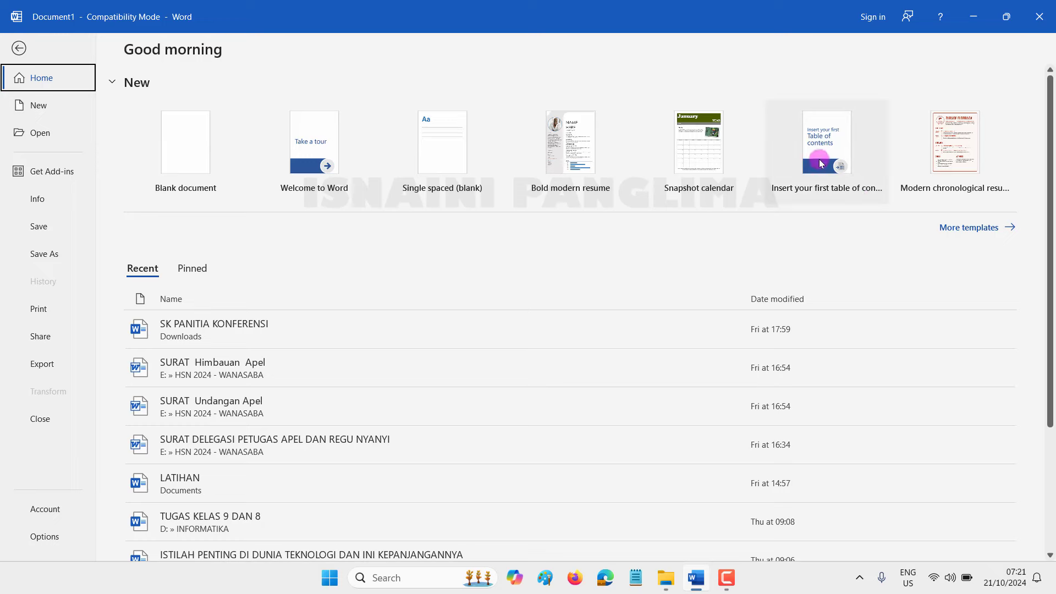
left_click(972, 229)
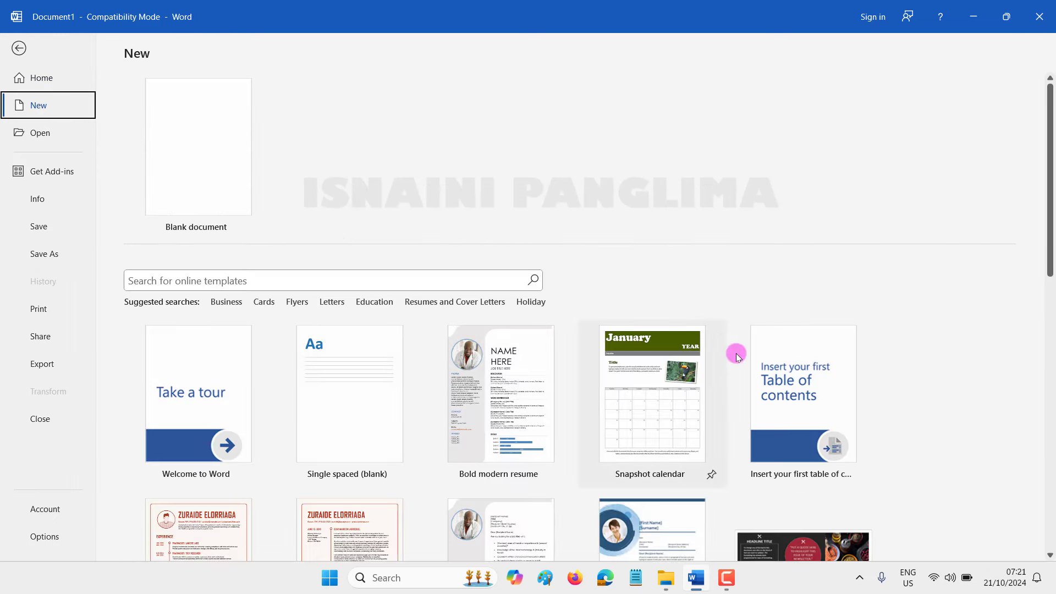
scroll(737, 357, "down", 1)
scroll(701, 371, "down", 2)
scroll(741, 398, "down", 3)
scroll(726, 411, "down", 1)
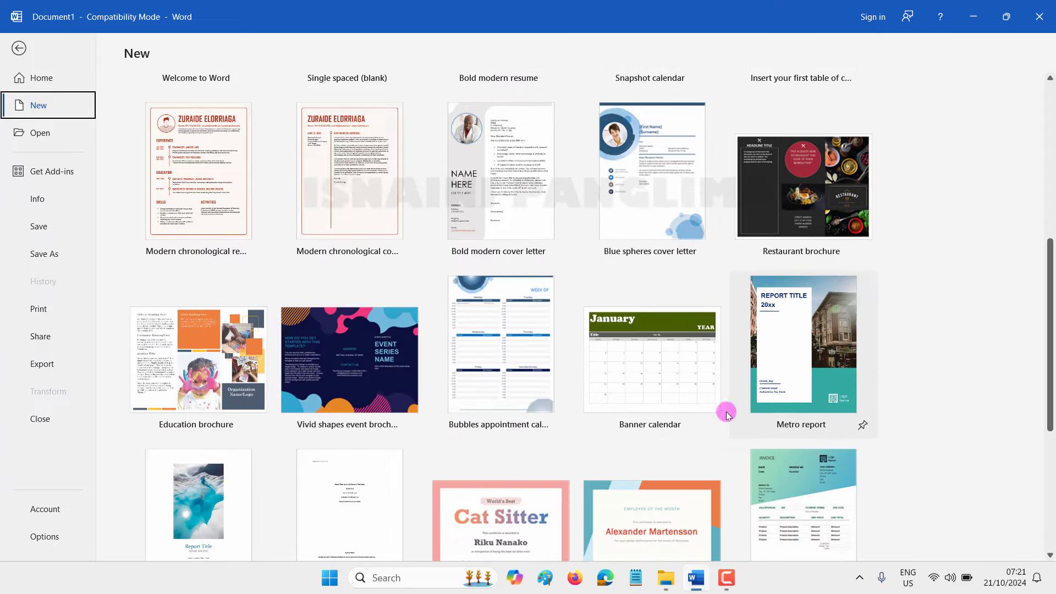
scroll(715, 418, "down", 3)
scroll(702, 425, "down", 2)
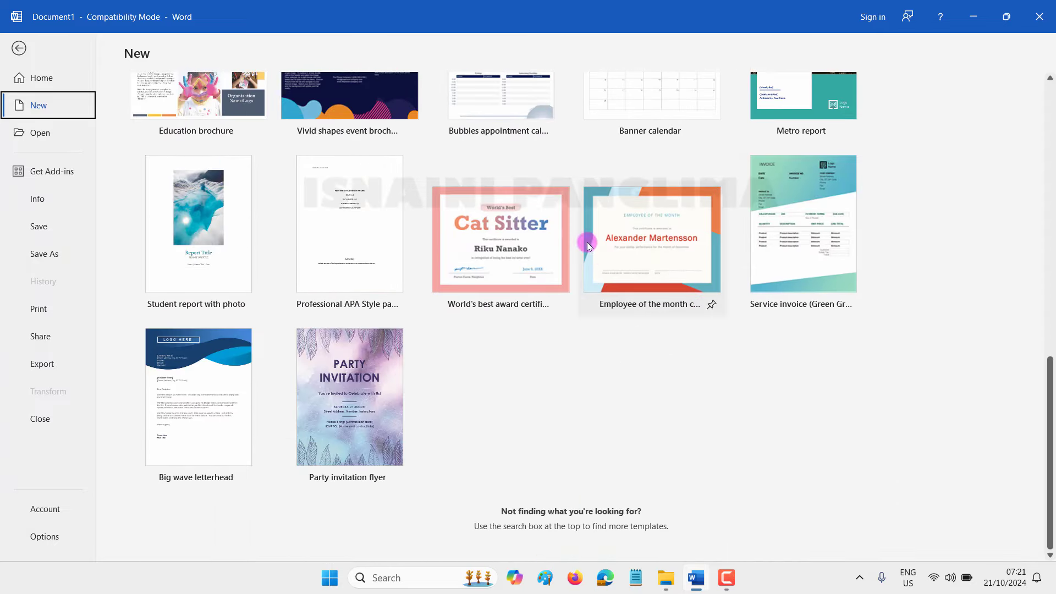
scroll(586, 449, "up", 3)
scroll(605, 385, "up", 1)
scroll(621, 417, "down", 2)
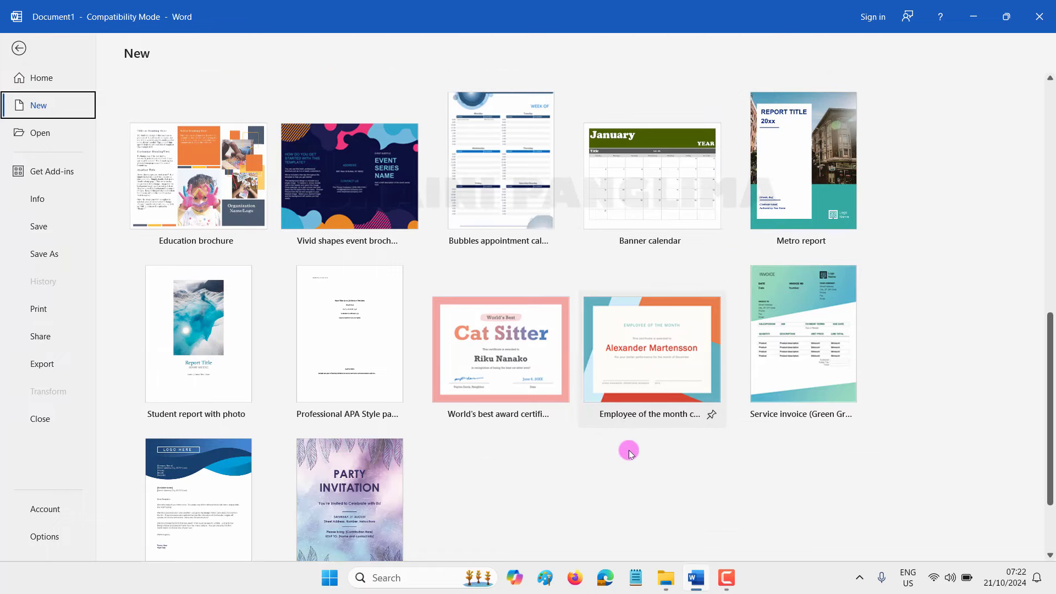
scroll(594, 450, "down", 1)
scroll(561, 457, "down", 1)
scroll(484, 418, "up", 1)
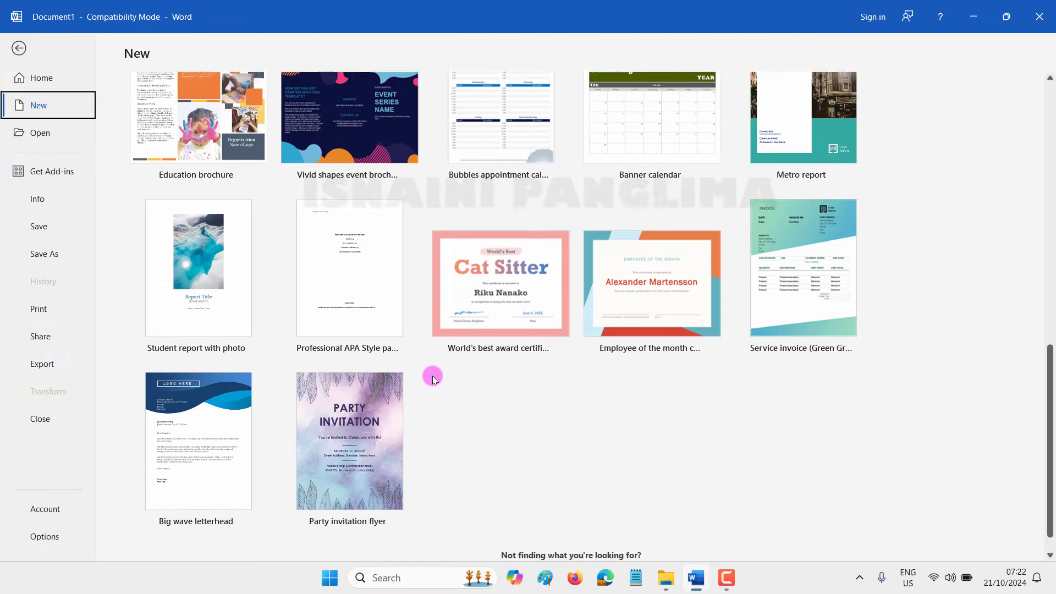
scroll(431, 375, "up", 9)
Search online templates using the Business suggestion, then return to the New page.
left_click(168, 119)
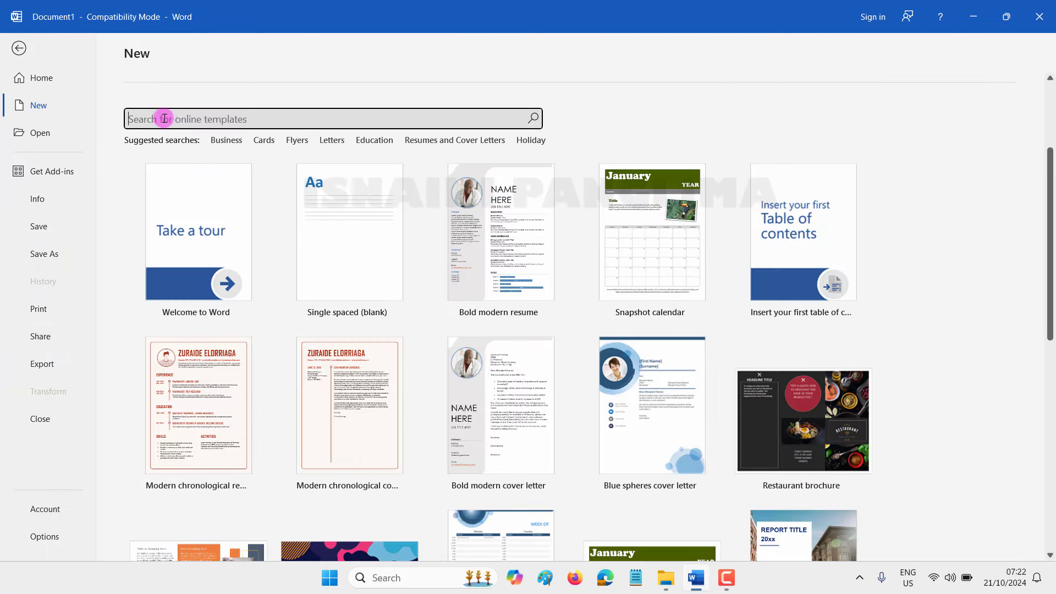
left_click(221, 142)
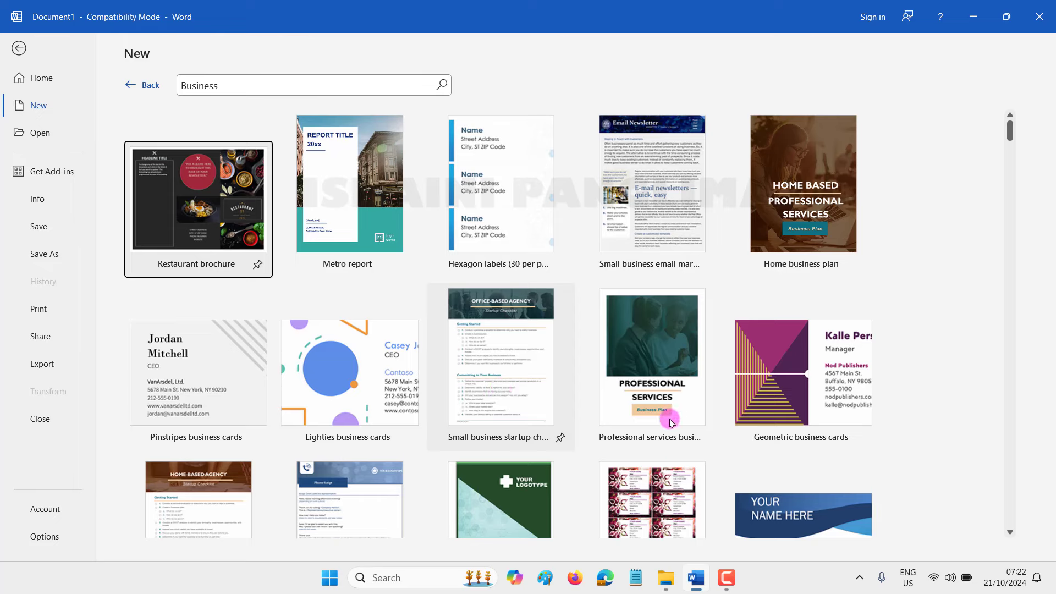
left_click(131, 86)
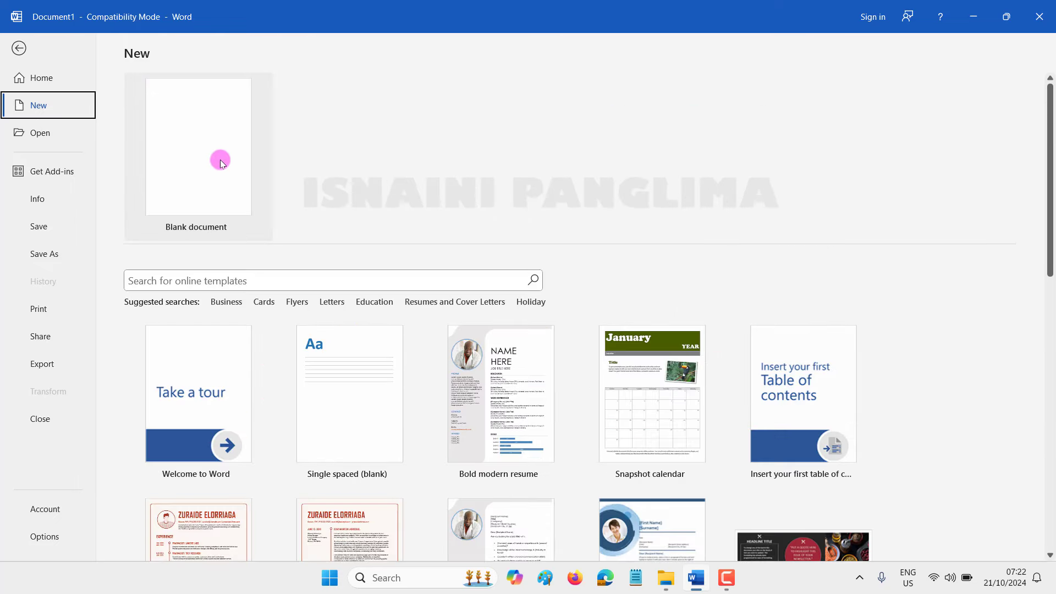
Create two blank documents, one via Blank document and one with Ctrl+N, closing each.
left_click(201, 172)
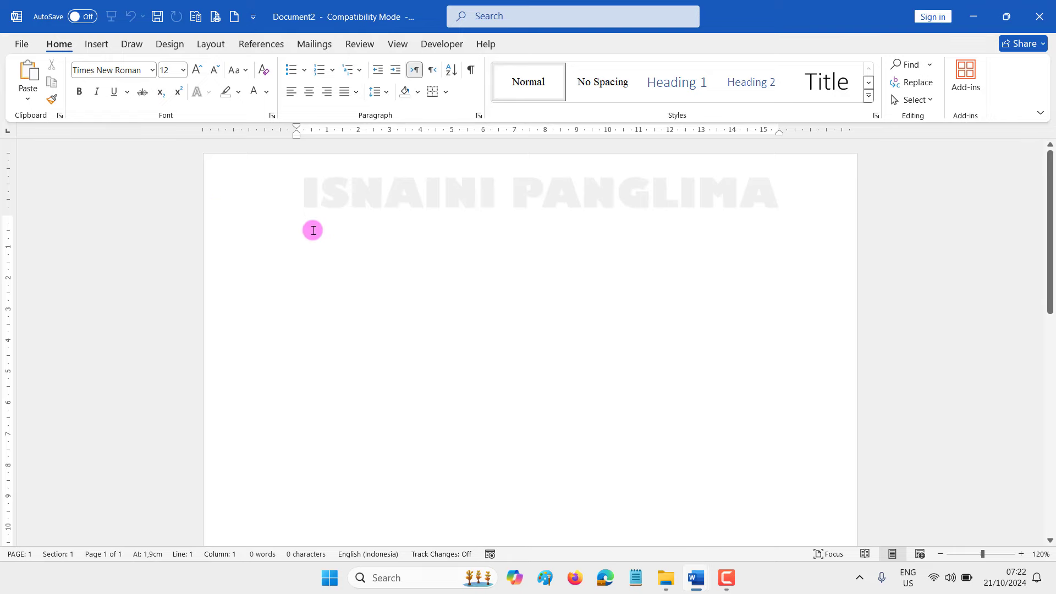
left_click(1038, 17)
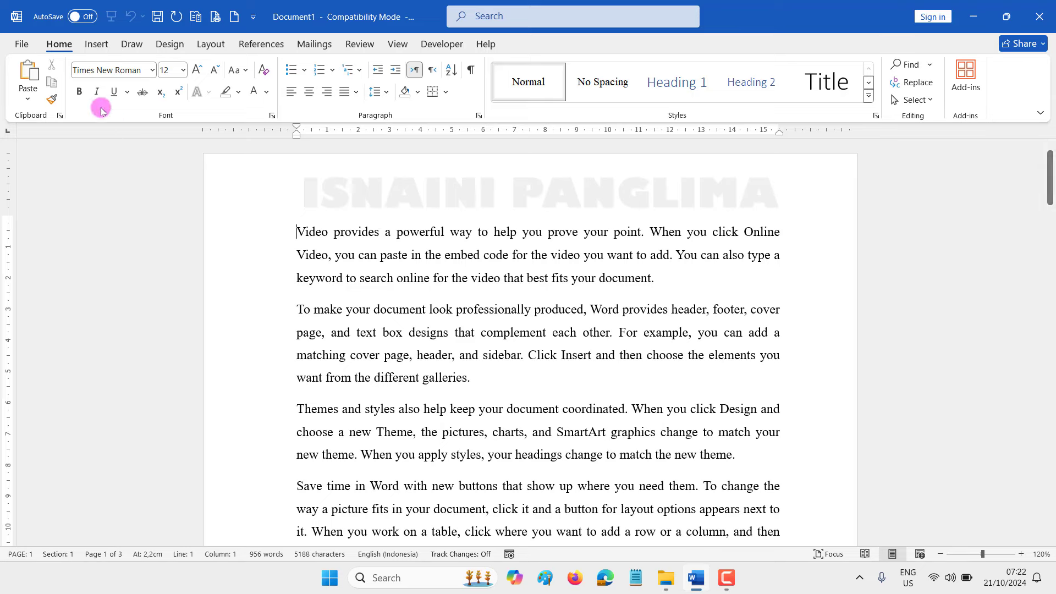
left_click(22, 44)
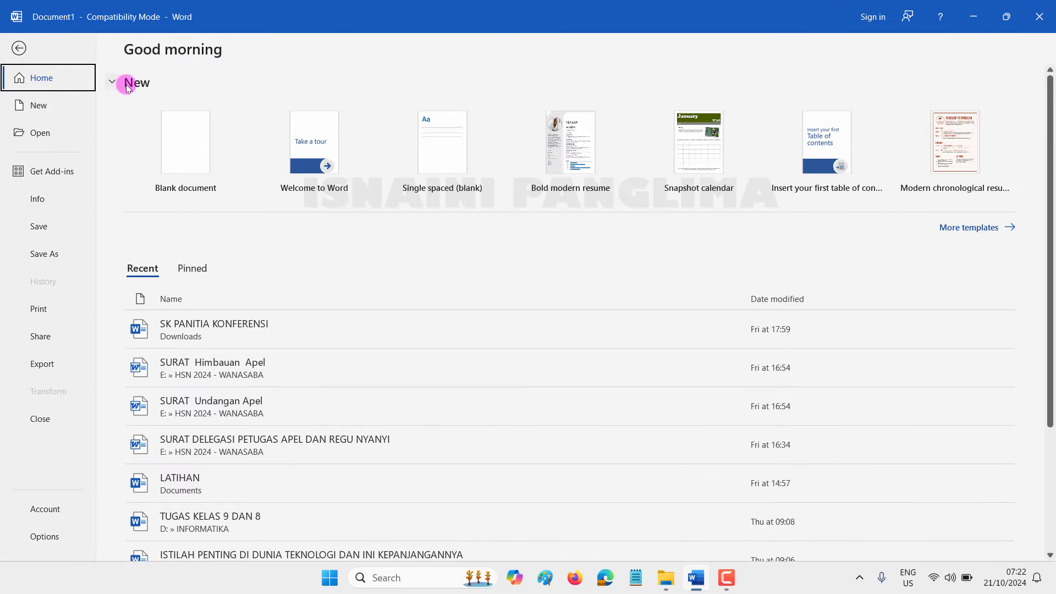
key("ctrl+n")
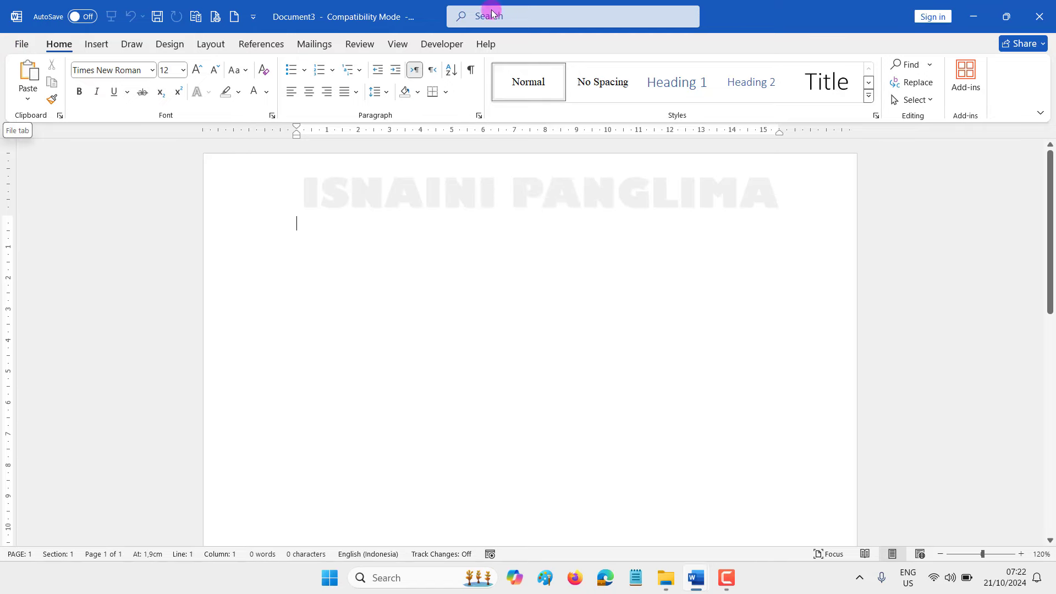
left_click(1040, 17)
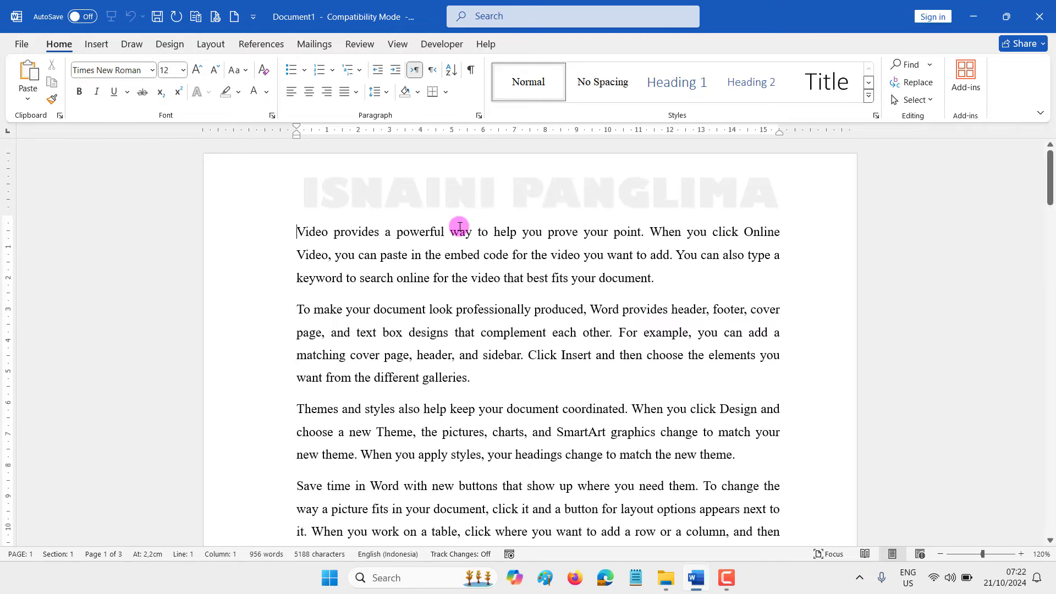
left_click(16, 46)
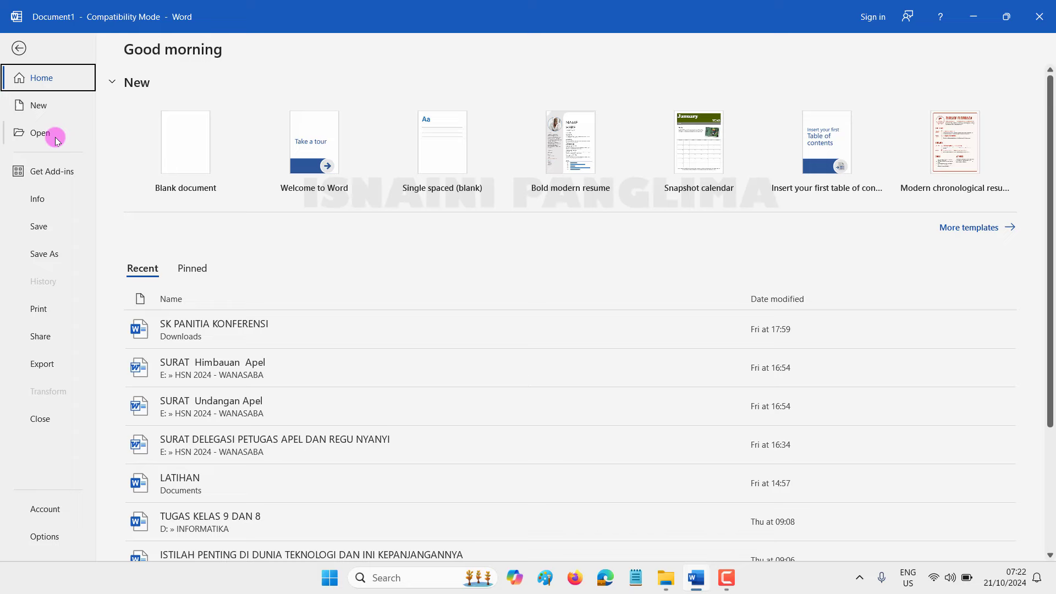
Leave Backstage for the document text and return to the File home page.
left_click(17, 47)
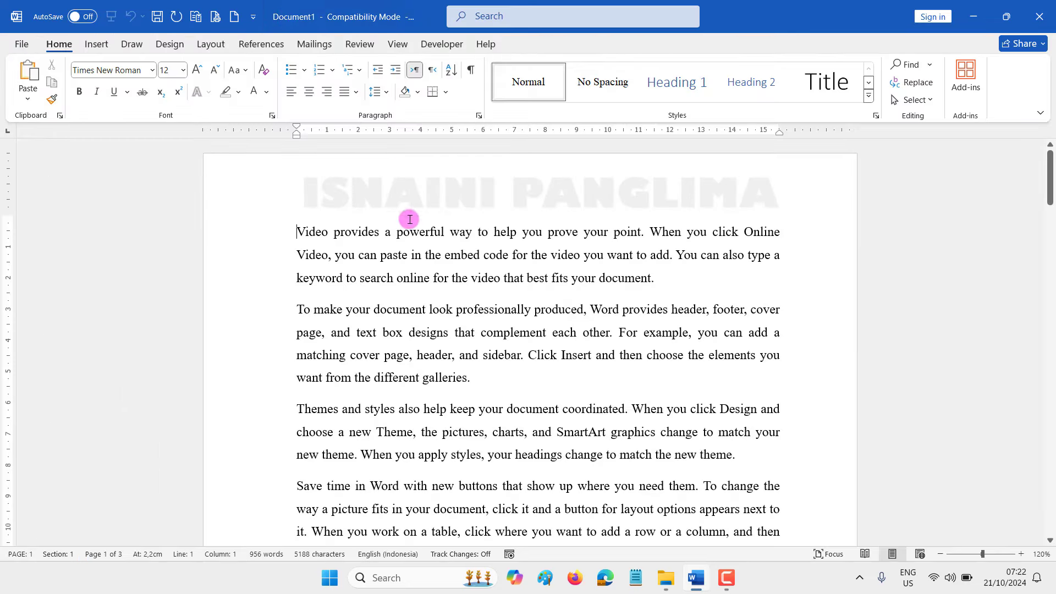
left_click(20, 42)
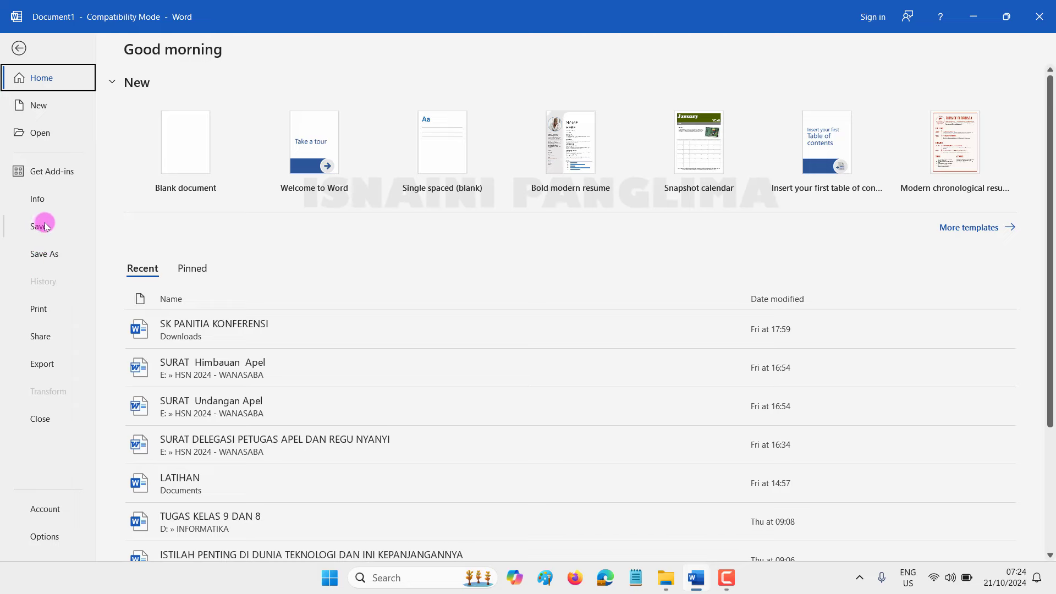
Save the document as FILE in a new Documents folder named BELAJAR WORD 2021.
left_click(44, 244)
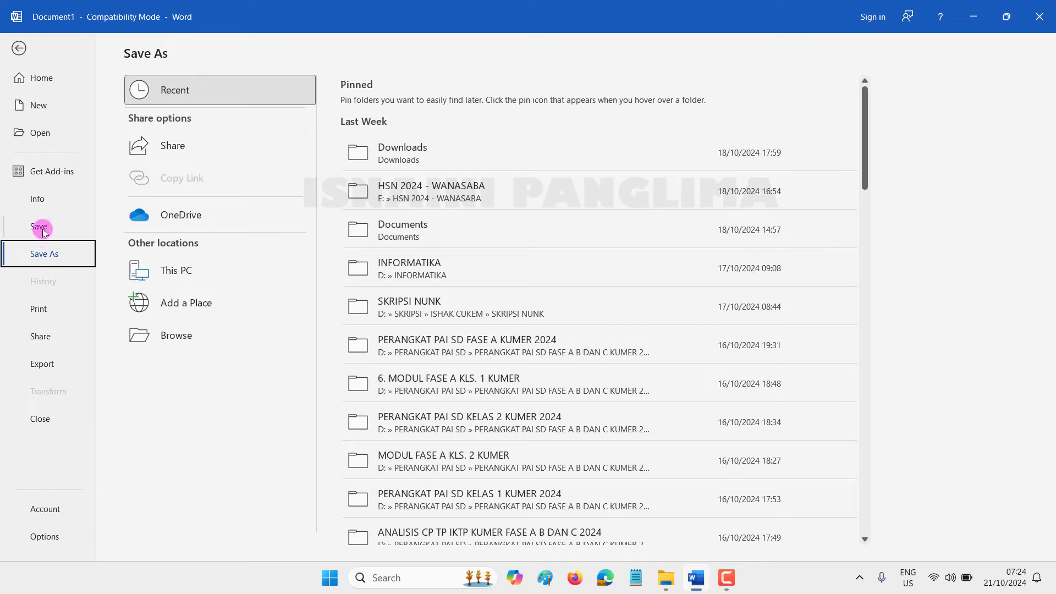
left_click(44, 251)
left_click(50, 256)
left_click(417, 221)
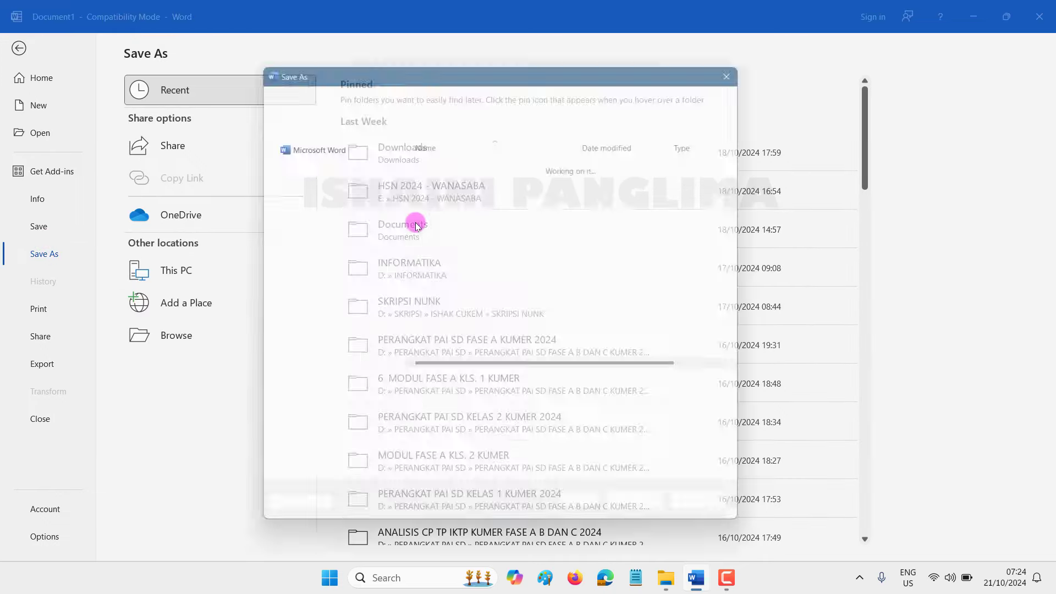
type("BELAJAR WORD20")
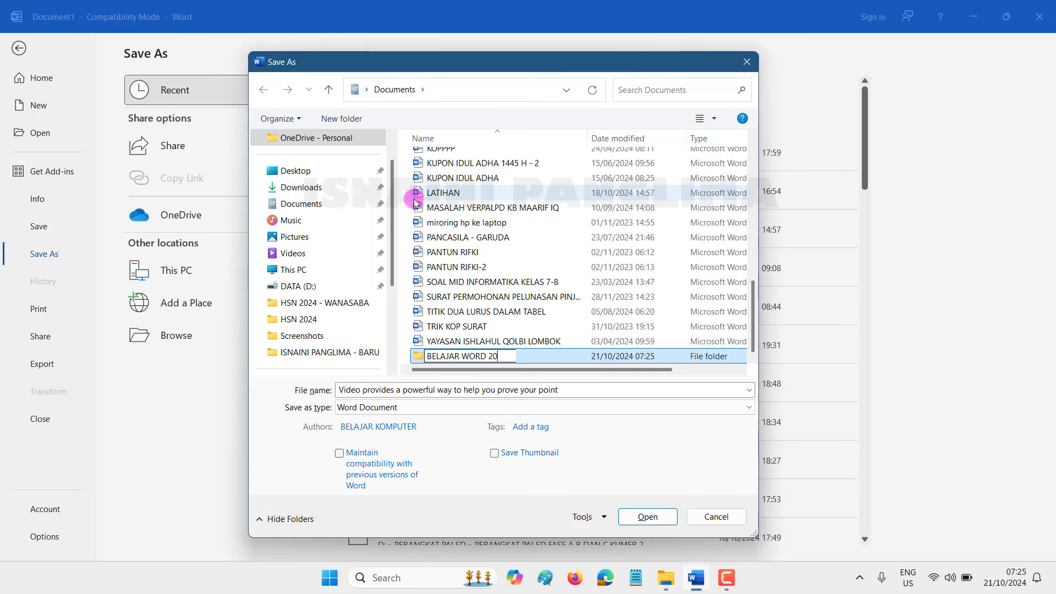
type("21")
key("Return")
key("Return")
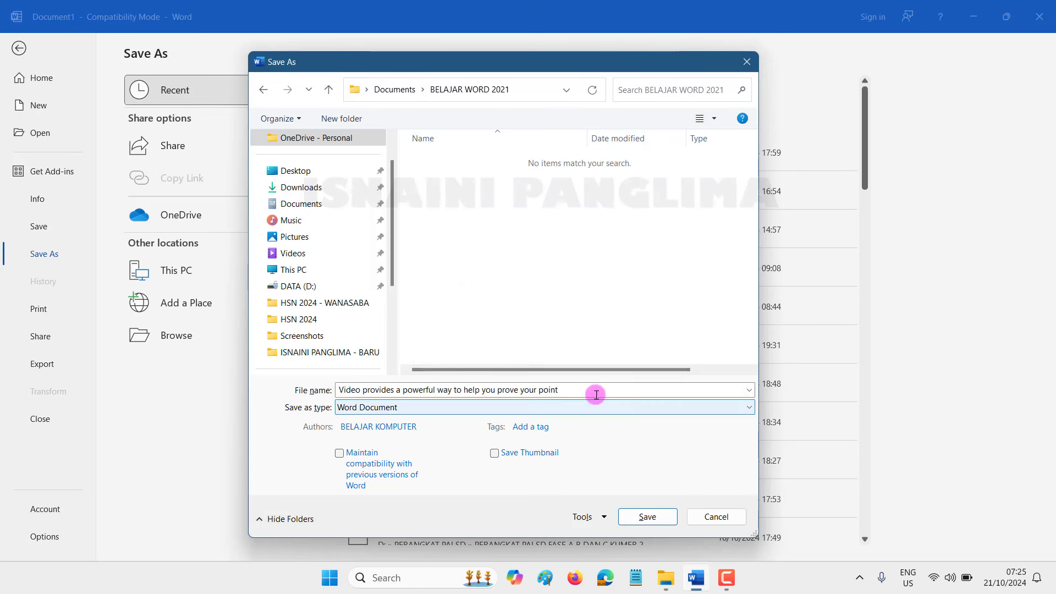
left_click(592, 390)
type("FILE")
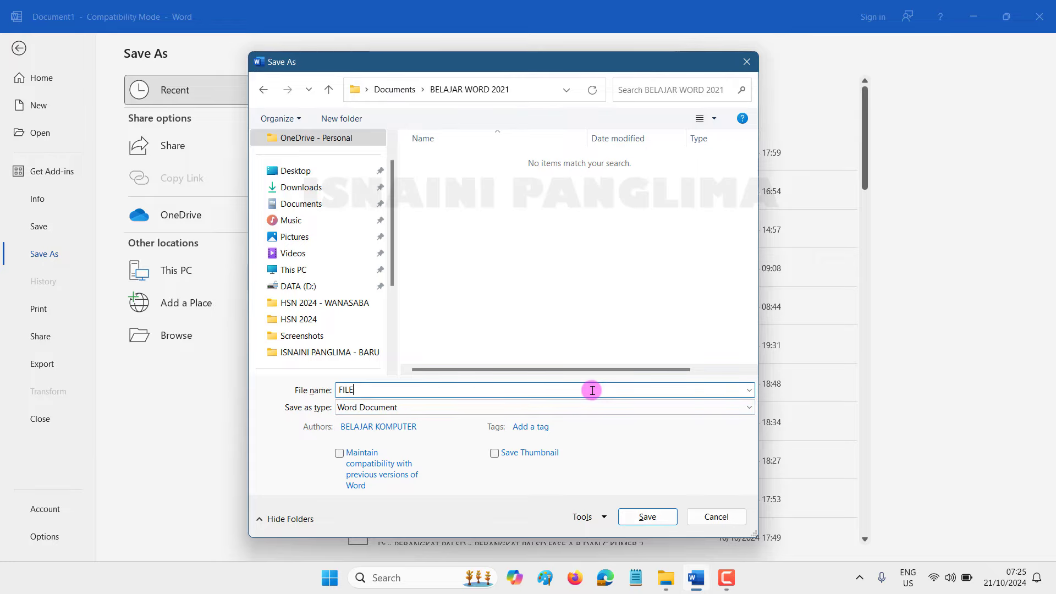
left_click(630, 517)
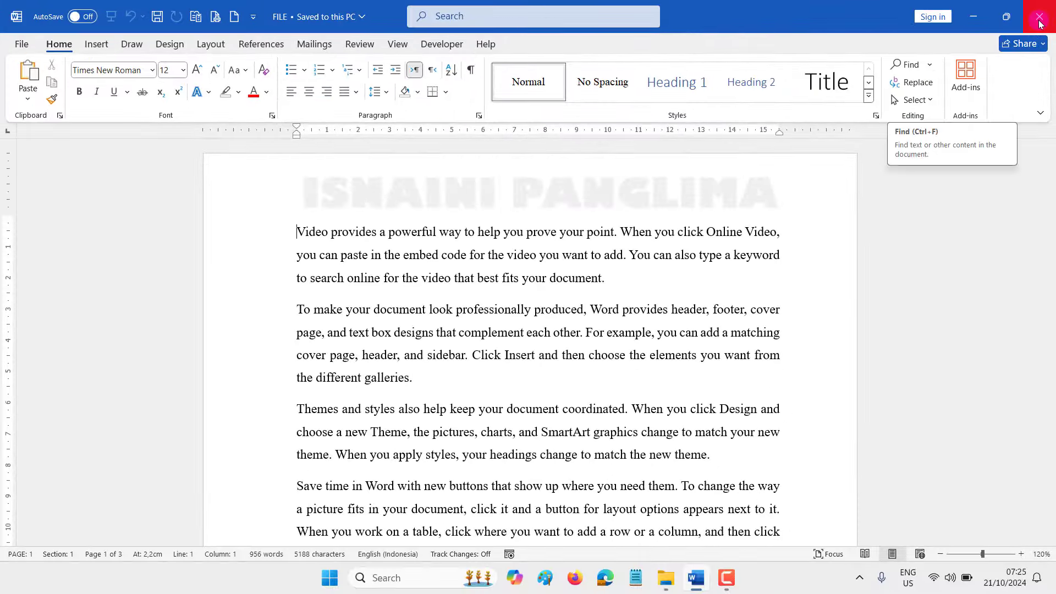
Restart Word, open FILE from the BELAJAR WORD 2021 folder, then return to the Open screen.
key("alt+F4")
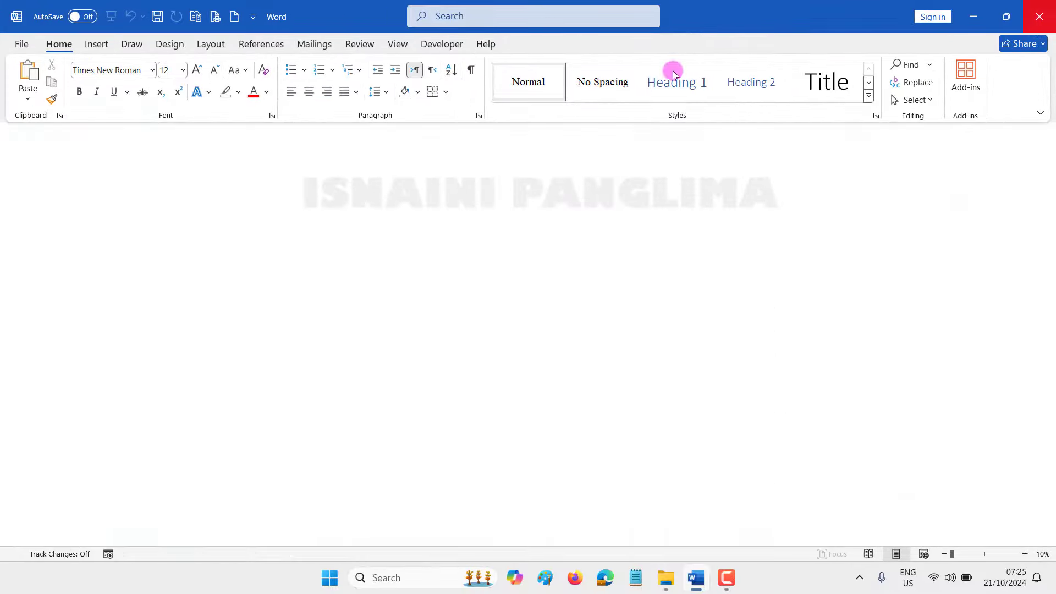
double_click(132, 450)
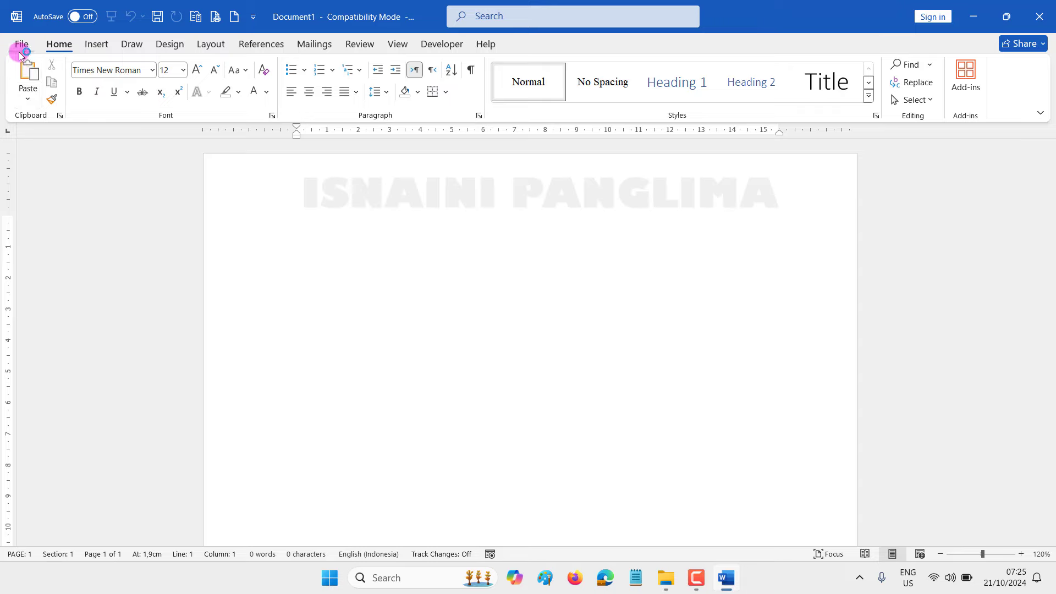
left_click(20, 45)
left_click(40, 133)
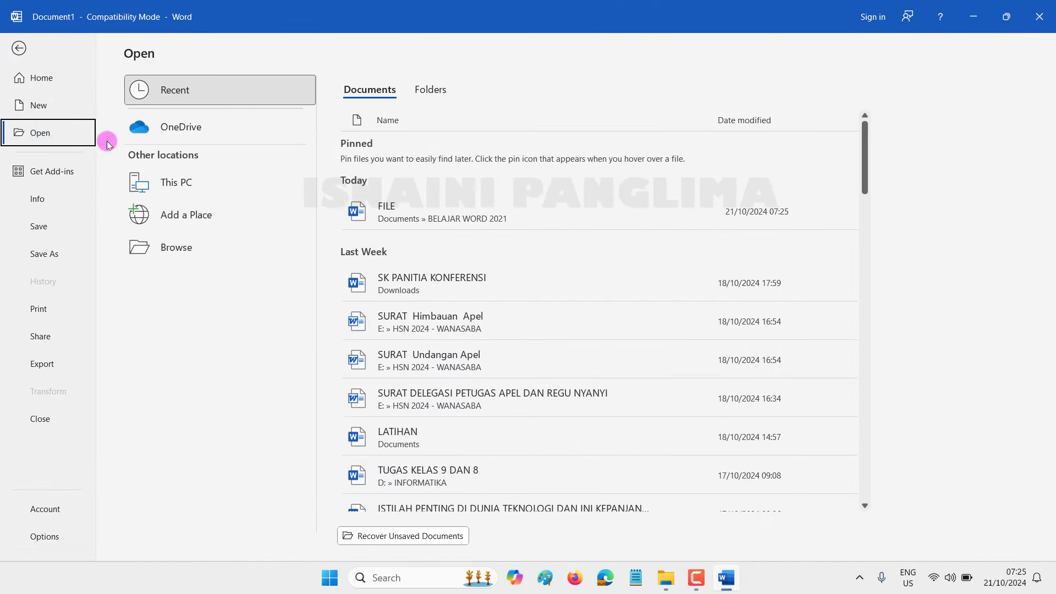
left_click(176, 247)
double_click(208, 146)
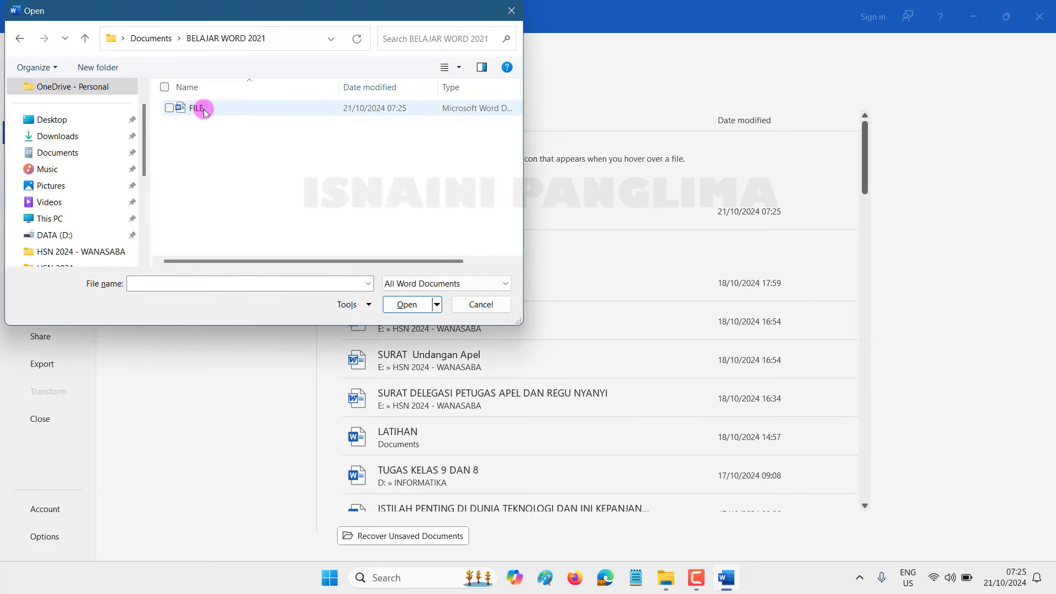
double_click(201, 107)
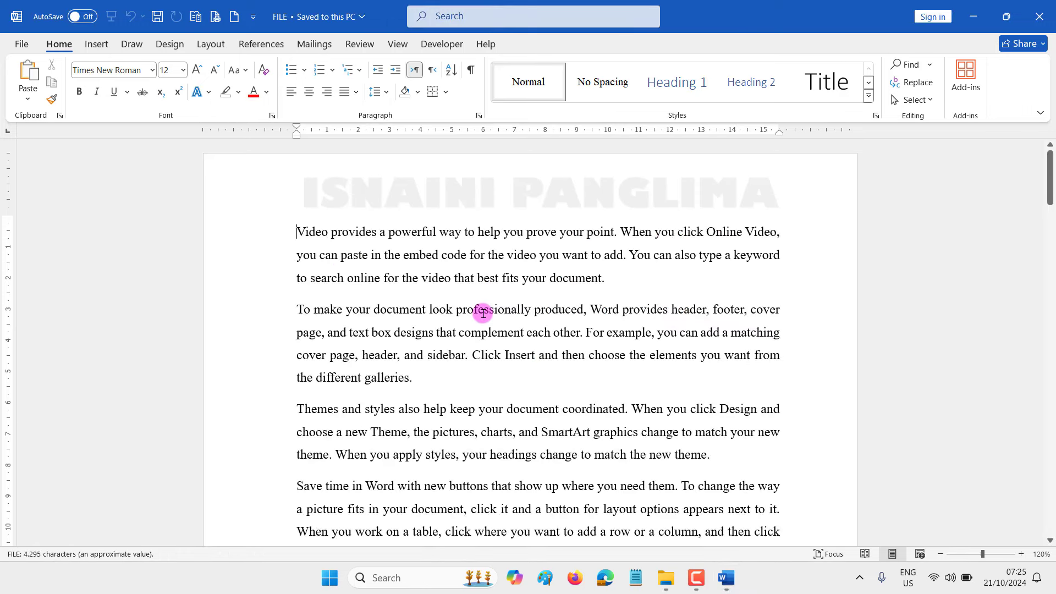
left_click(626, 273)
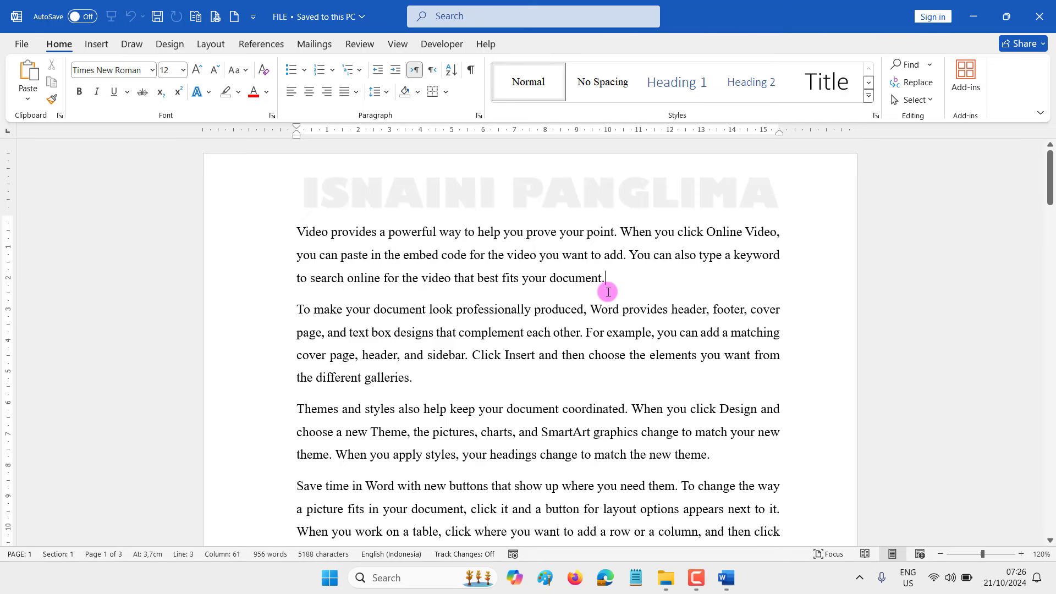
key("ctrl+o")
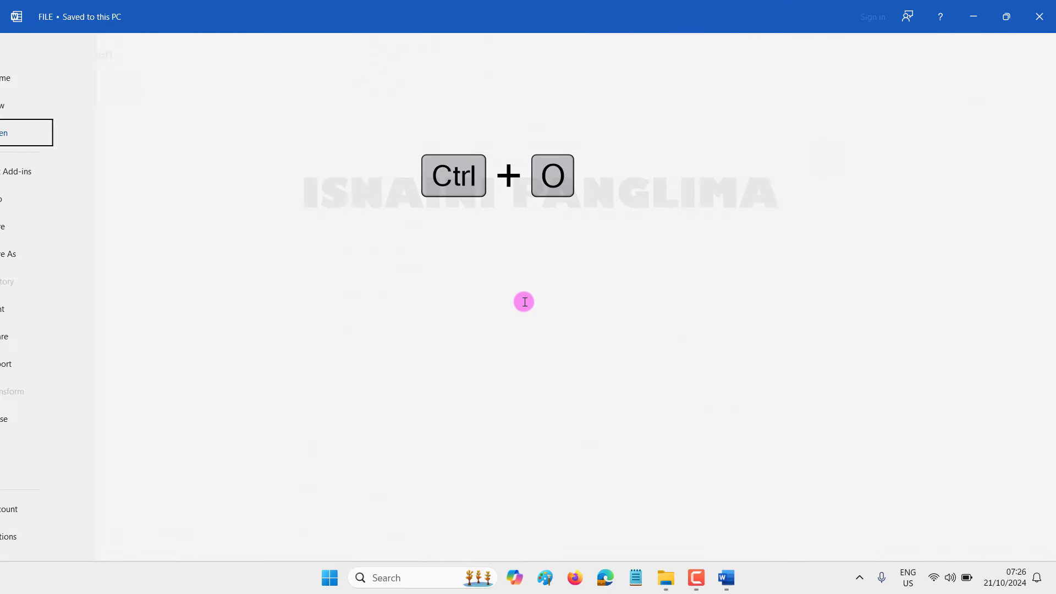
Install the QR4Office add-in found by searching 'QR' in the store, then close its pane.
left_click(43, 170)
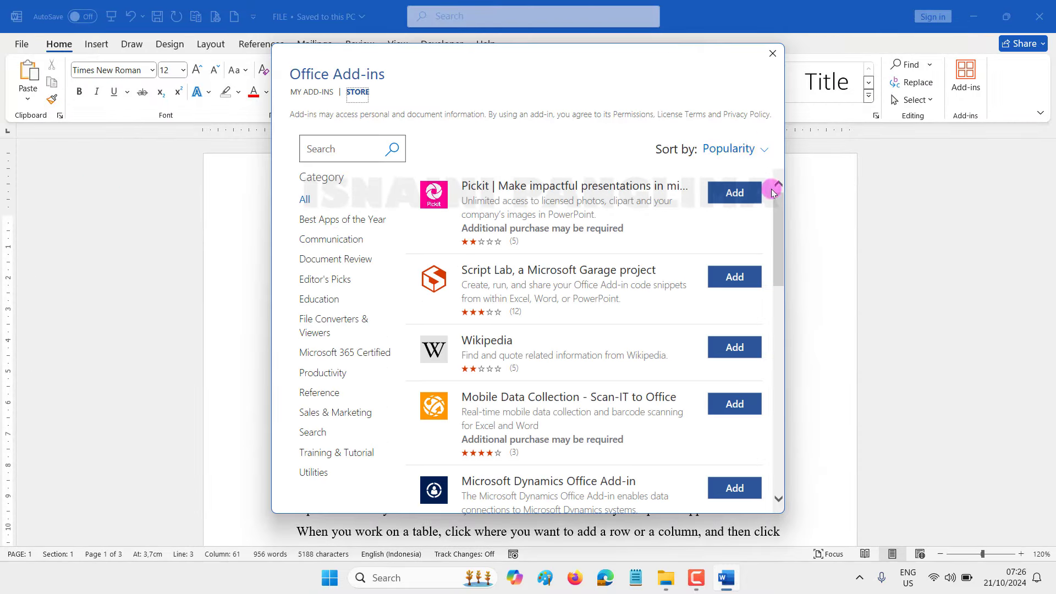
left_click(313, 149)
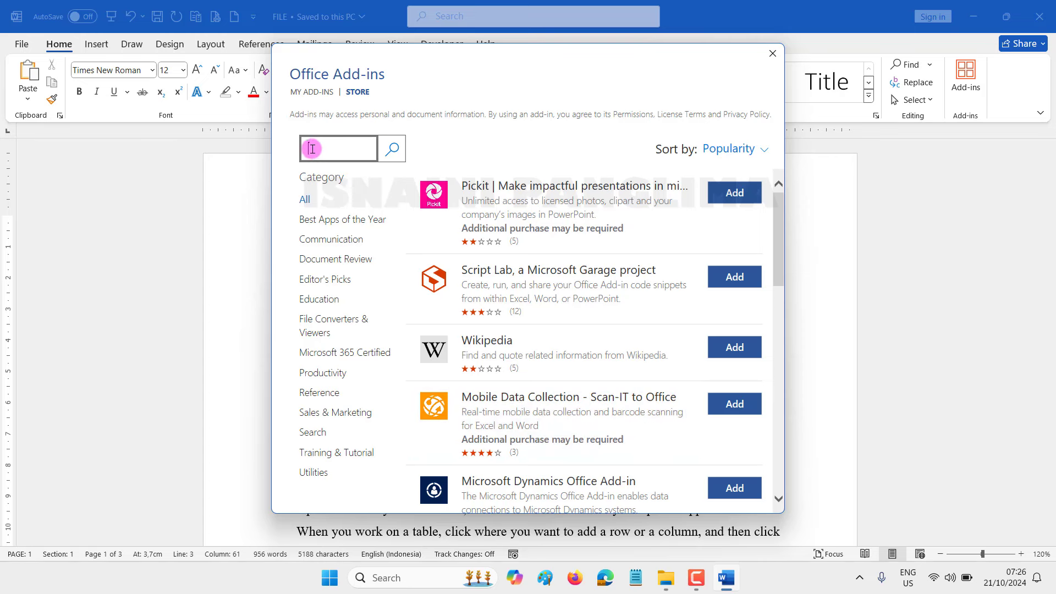
type("QR")
key("Return")
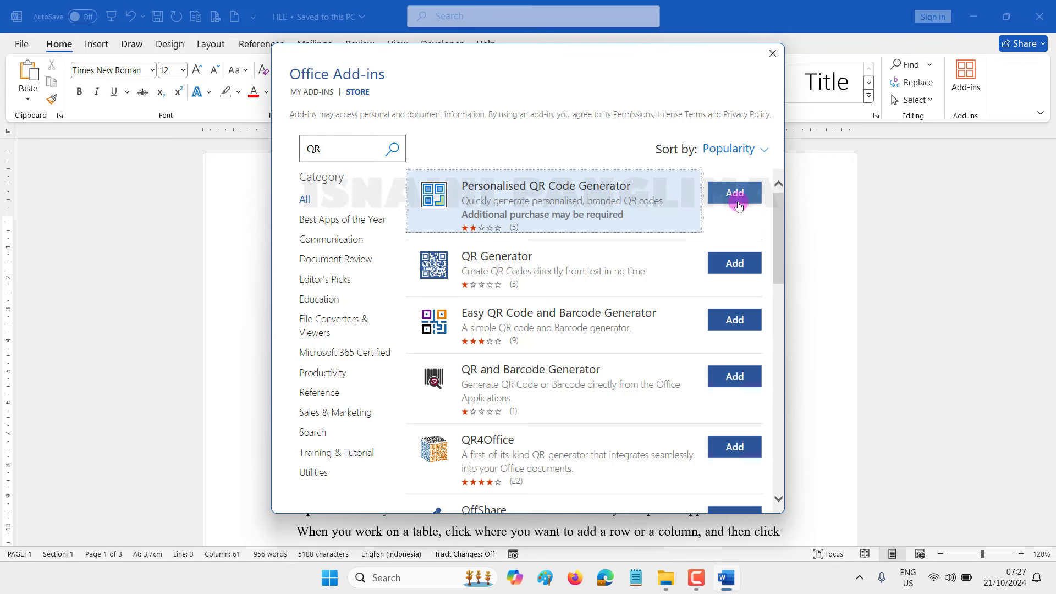
scroll(641, 359, "down", 2)
scroll(639, 368, "down", 1)
scroll(638, 374, "up", 1)
left_click(733, 309)
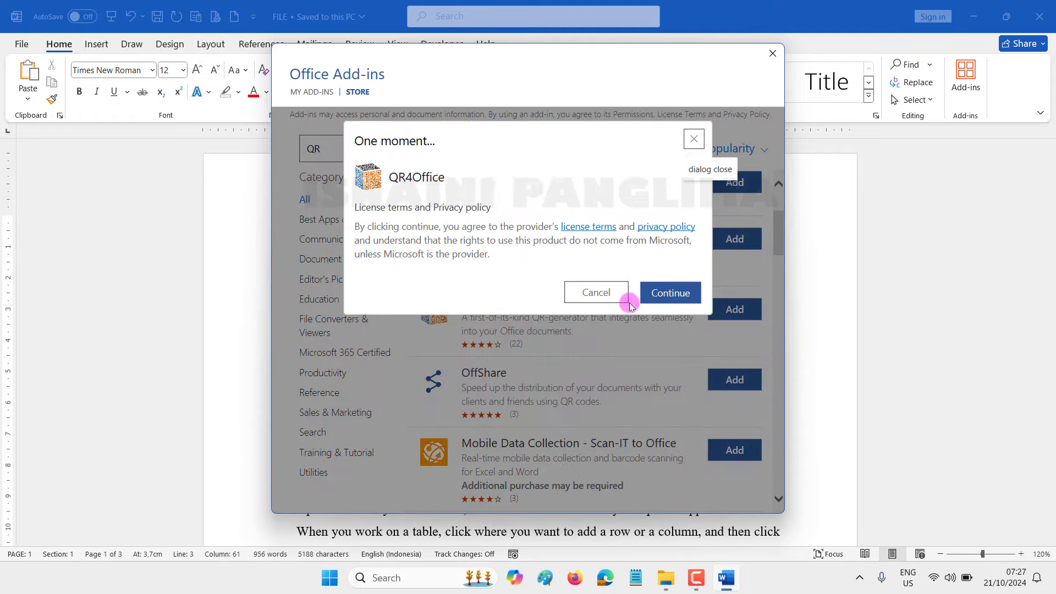
left_click(674, 293)
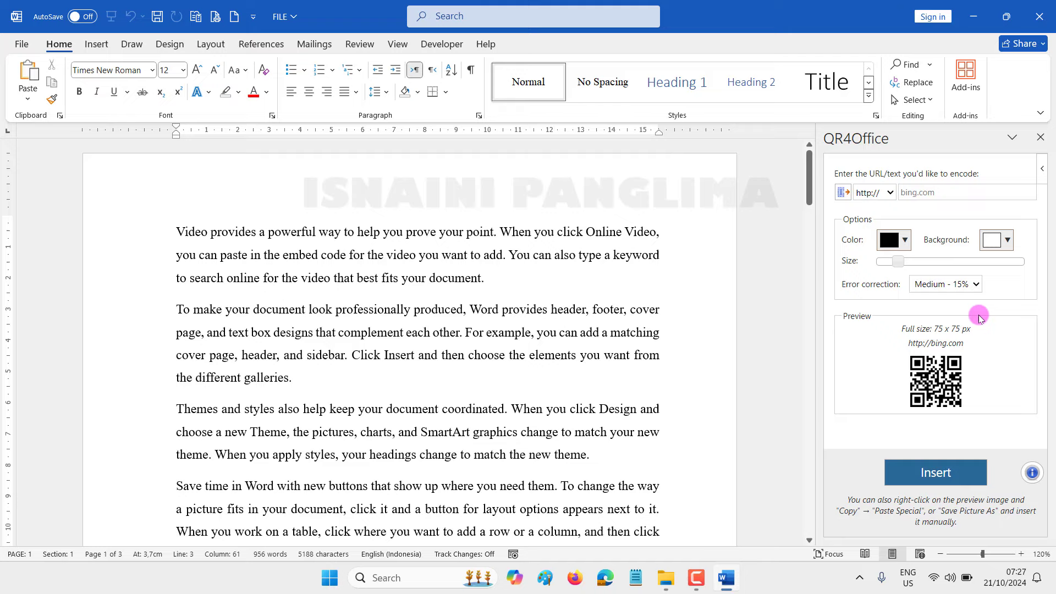
left_click(1040, 137)
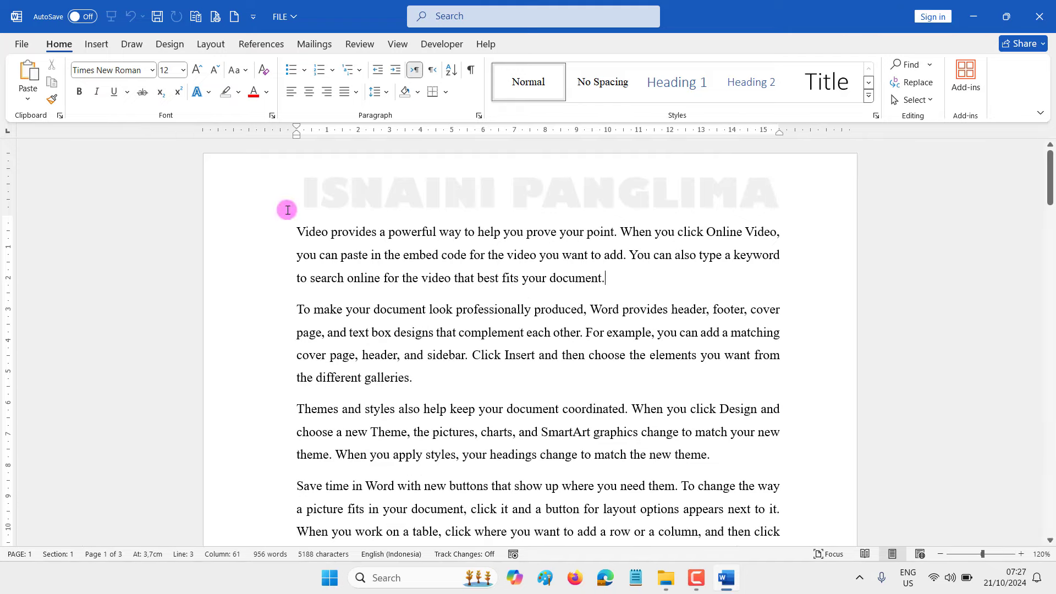
left_click(30, 50)
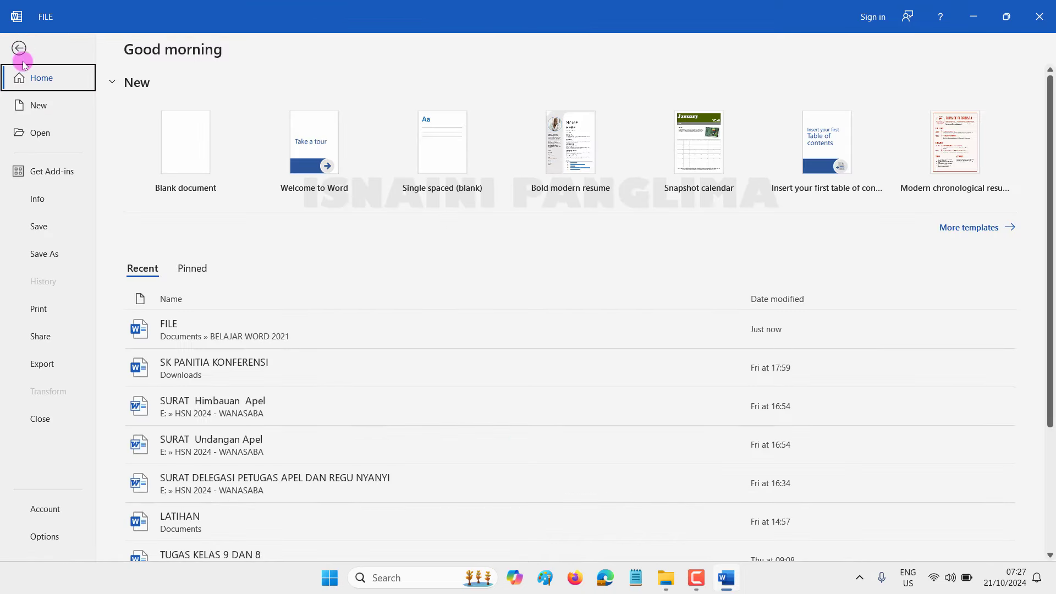
On the Info page, view and close the Protect Document options, then list Check for Issues options.
left_click(42, 201)
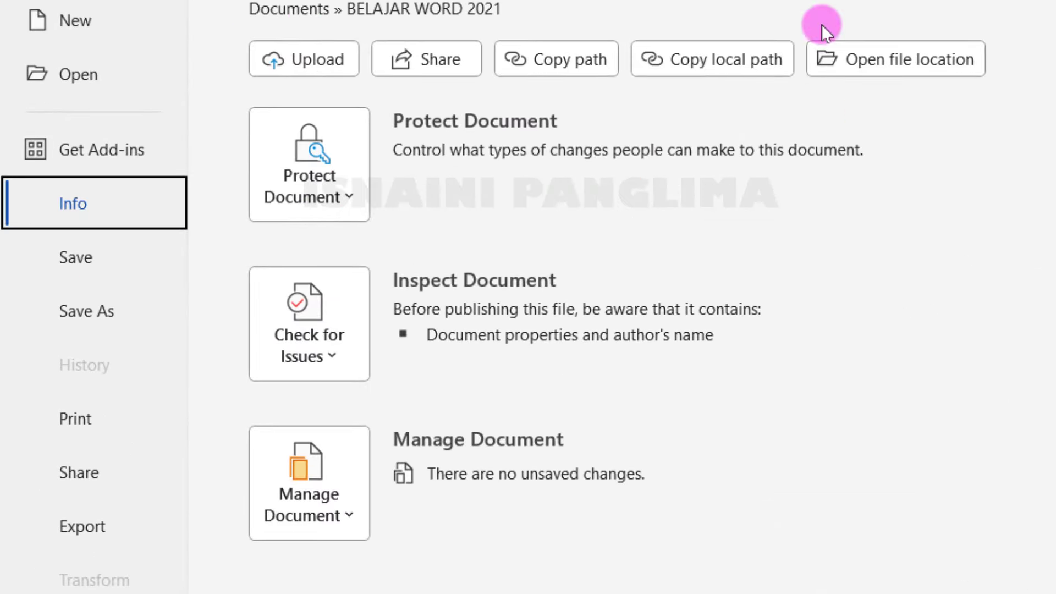
left_click(309, 165)
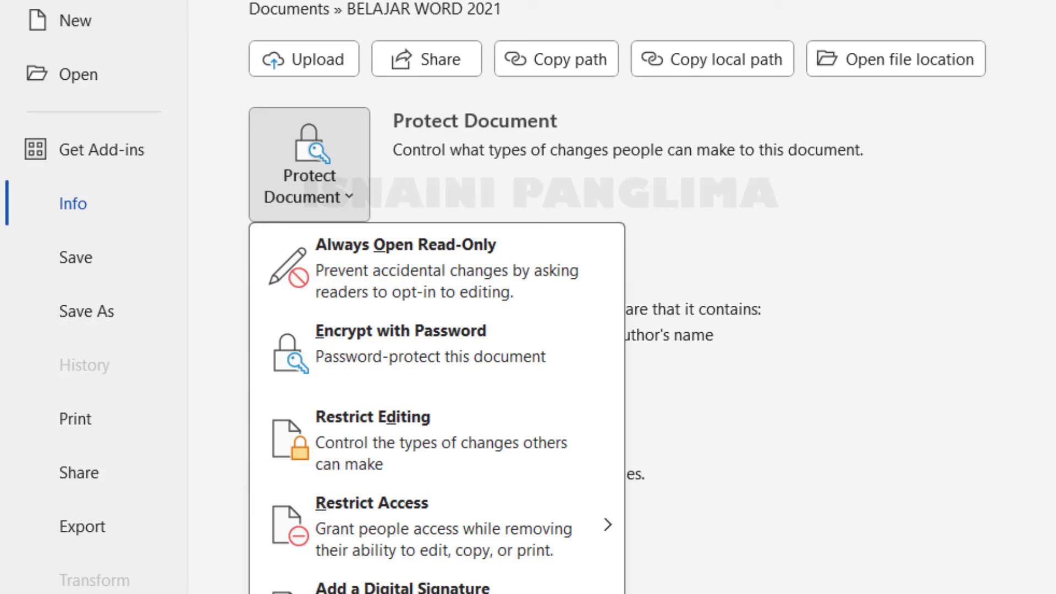
left_click(350, 197)
left_click(338, 364)
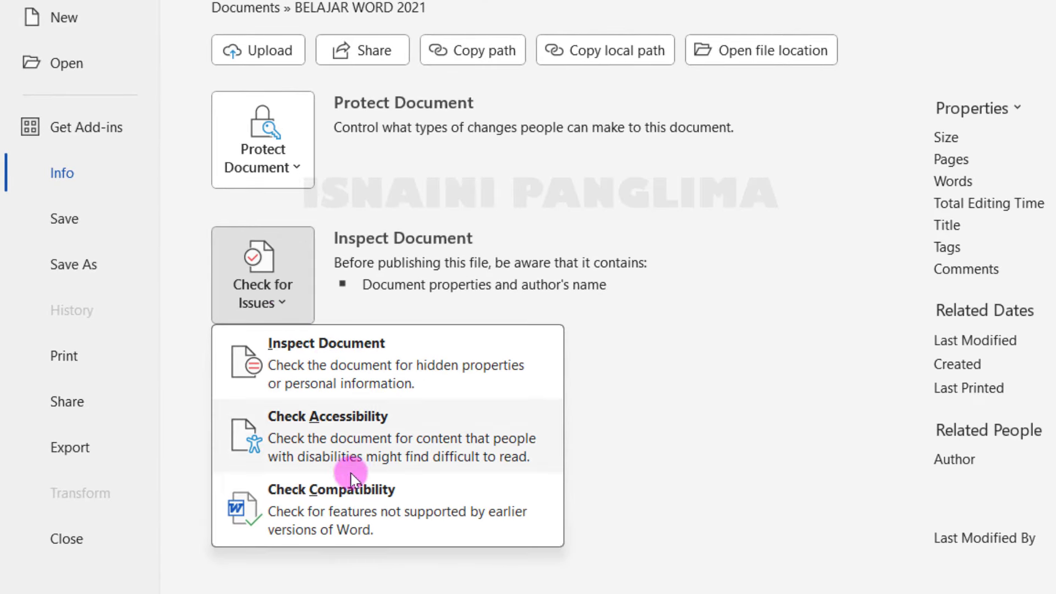
Run Check Compatibility, review the Word versions checked, and dismiss the report.
left_click(274, 513)
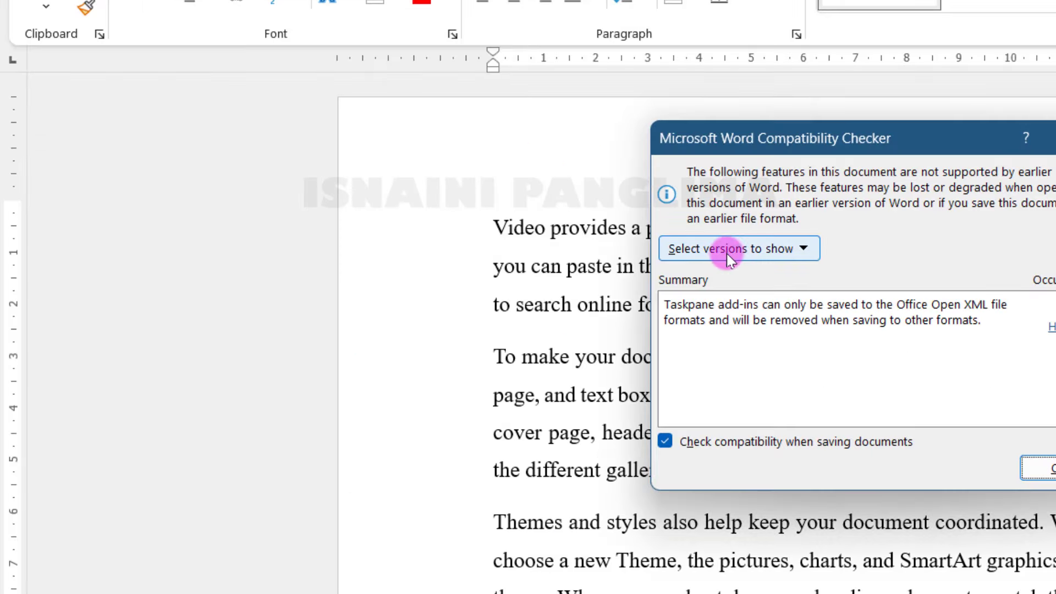
left_click(729, 255)
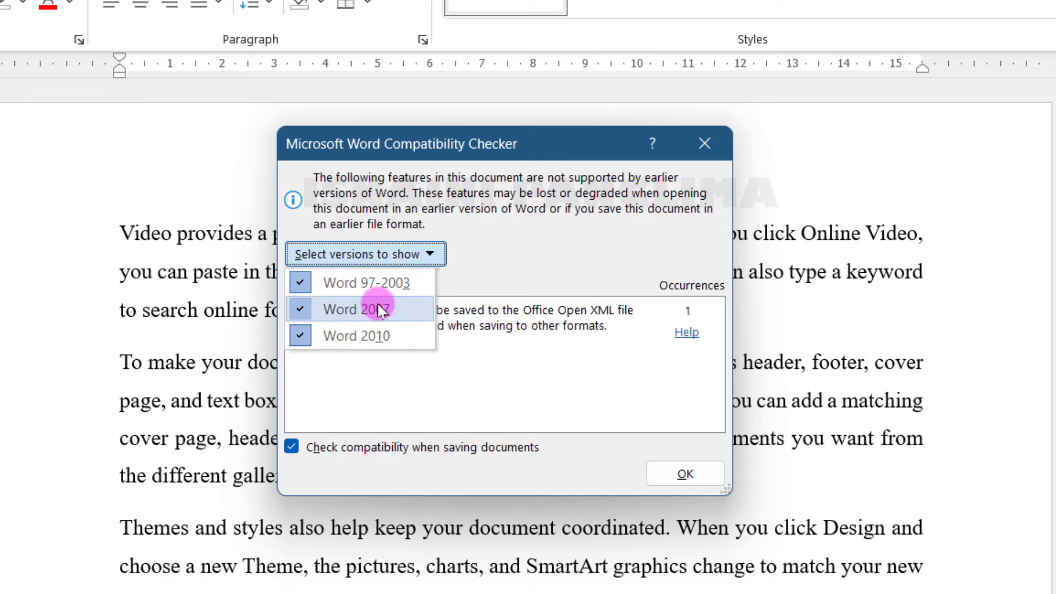
left_click(685, 477)
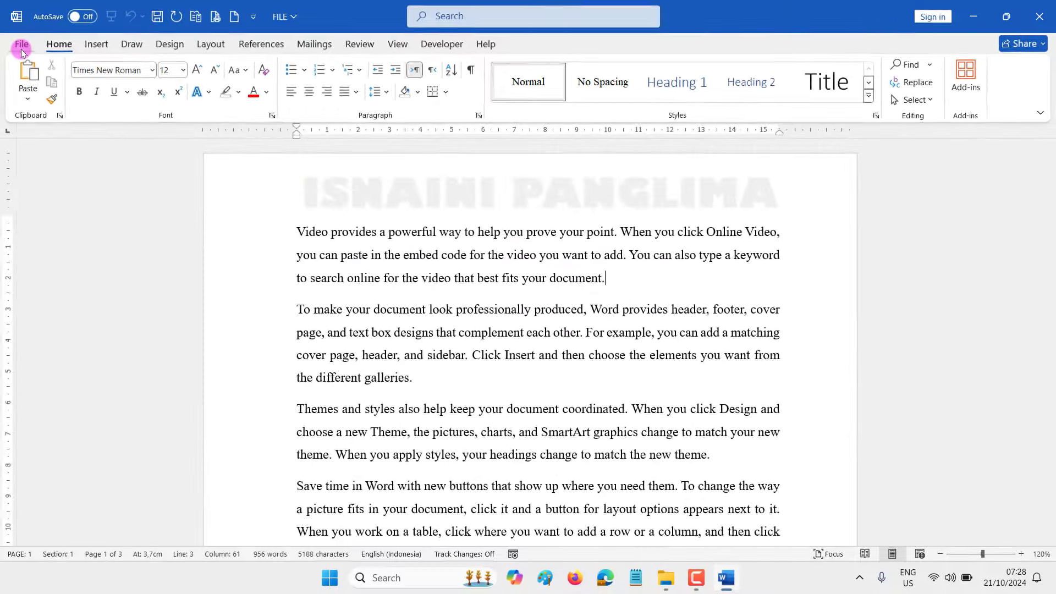
left_click(22, 44)
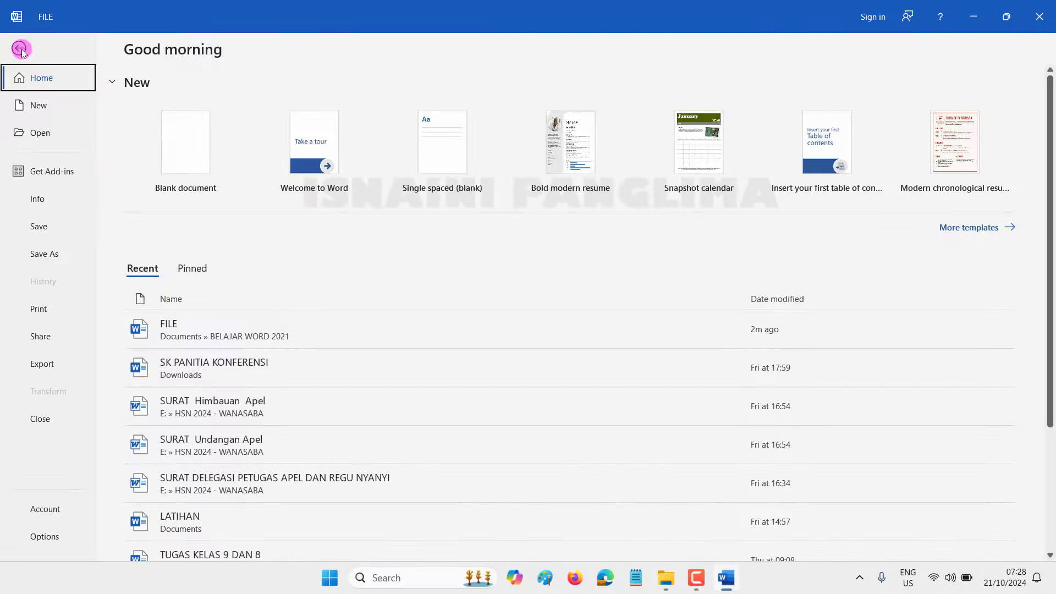
Browse recoverable unsaved documents through Info > Manage Document, then cancel without opening any.
left_click(44, 200)
left_click(157, 341)
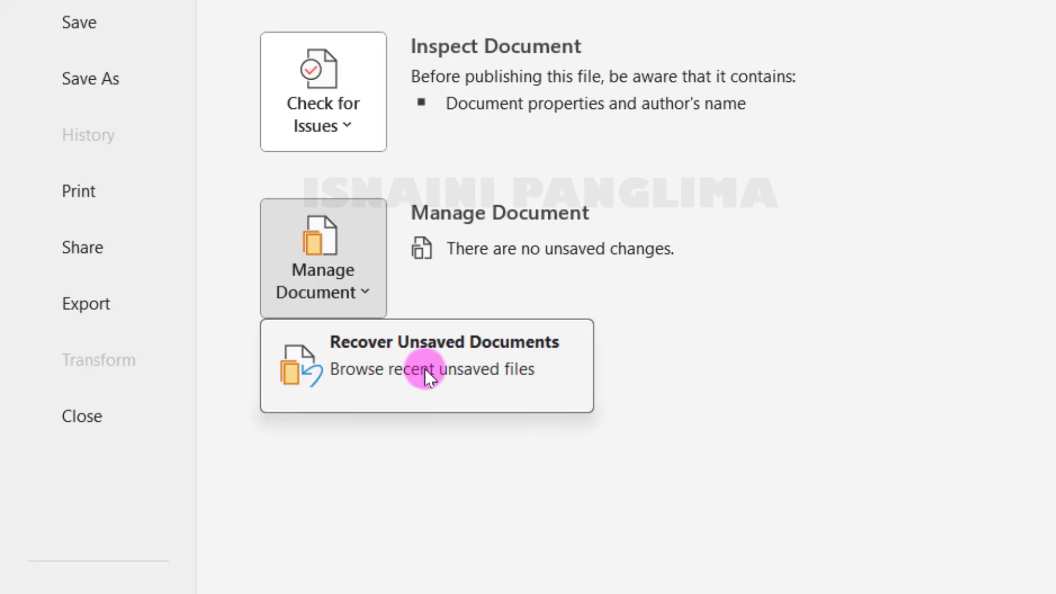
left_click(473, 368)
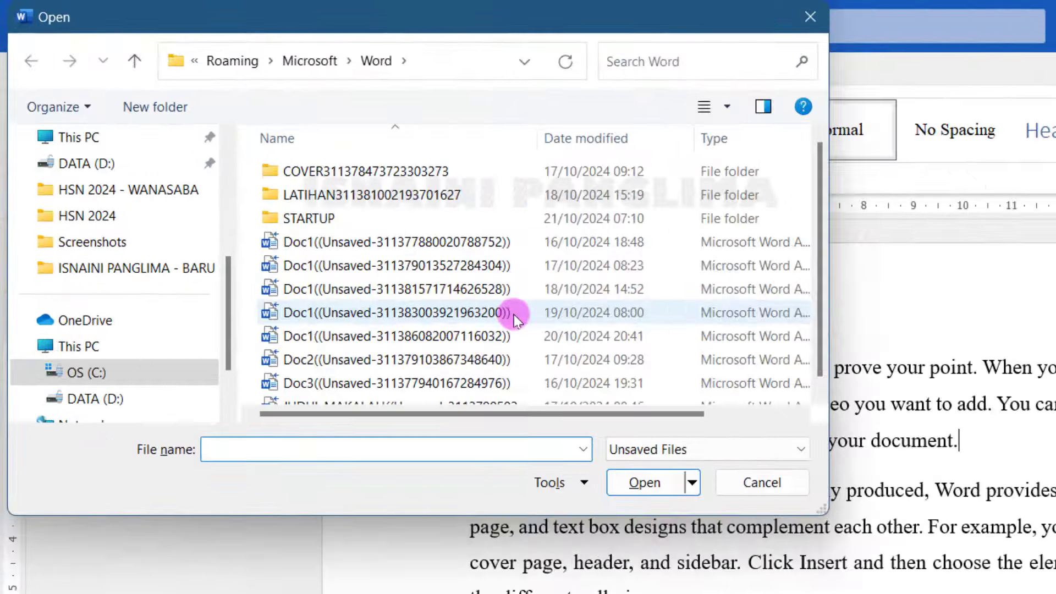
scroll(326, 222, "down", 1)
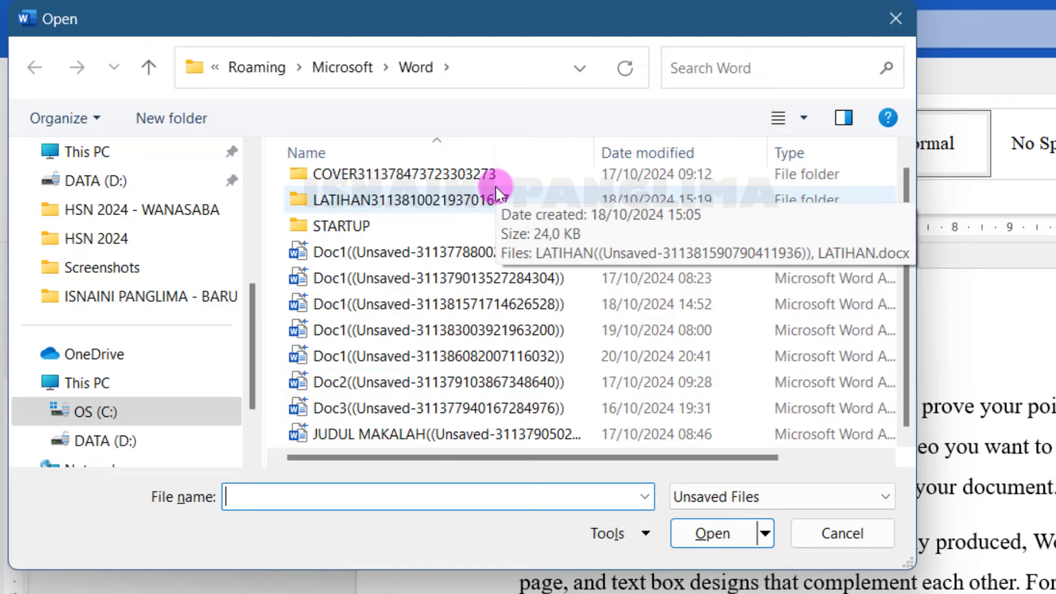
left_click(841, 533)
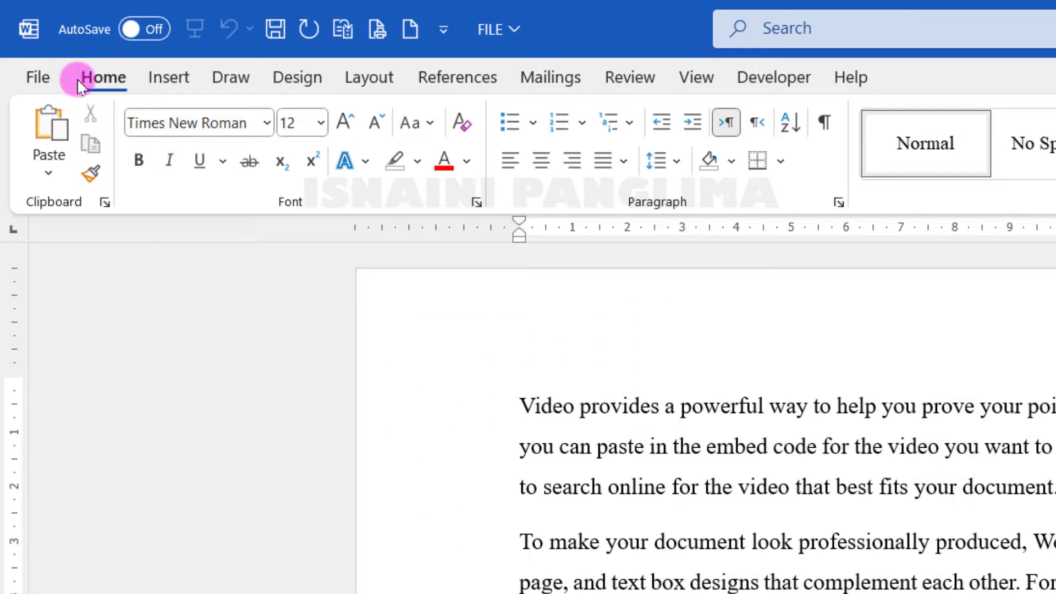
Switch back and forth between the Recent and Pinned file lists on the File home page.
left_click(40, 80)
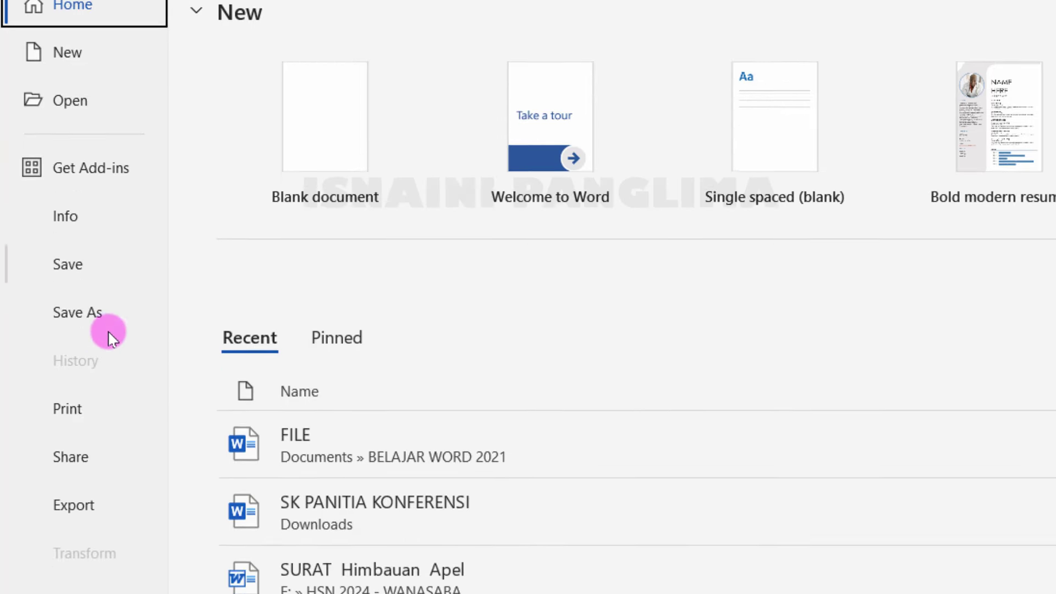
left_click(341, 119)
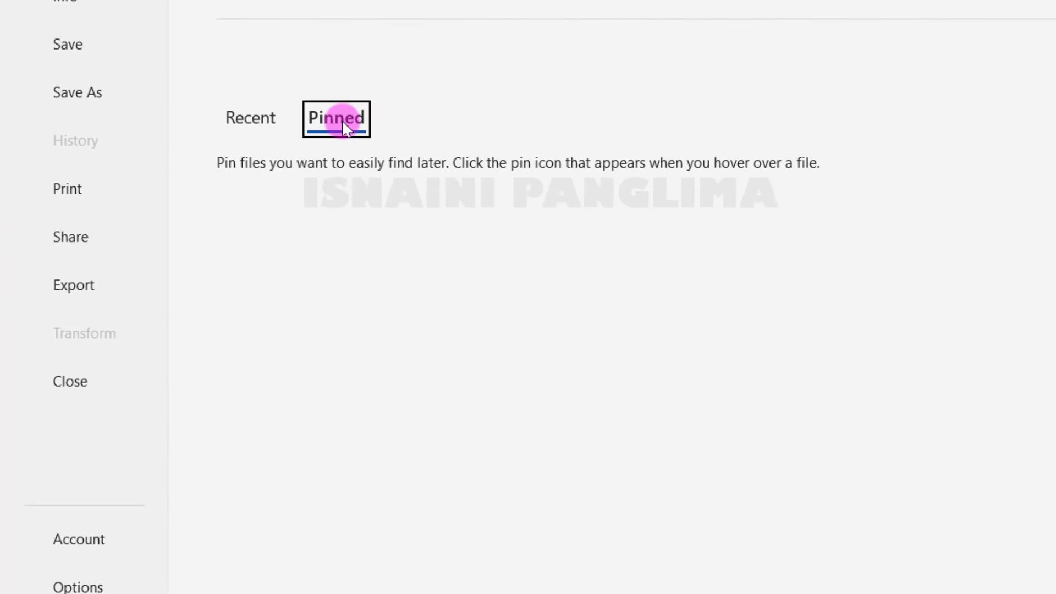
left_click(251, 119)
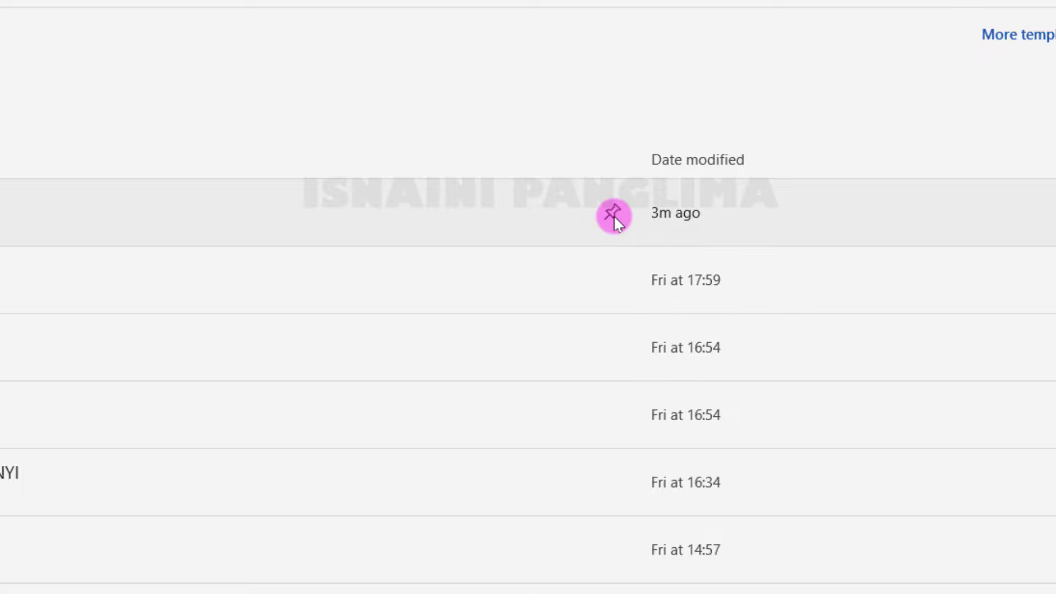
scroll(614, 216, "down", 4)
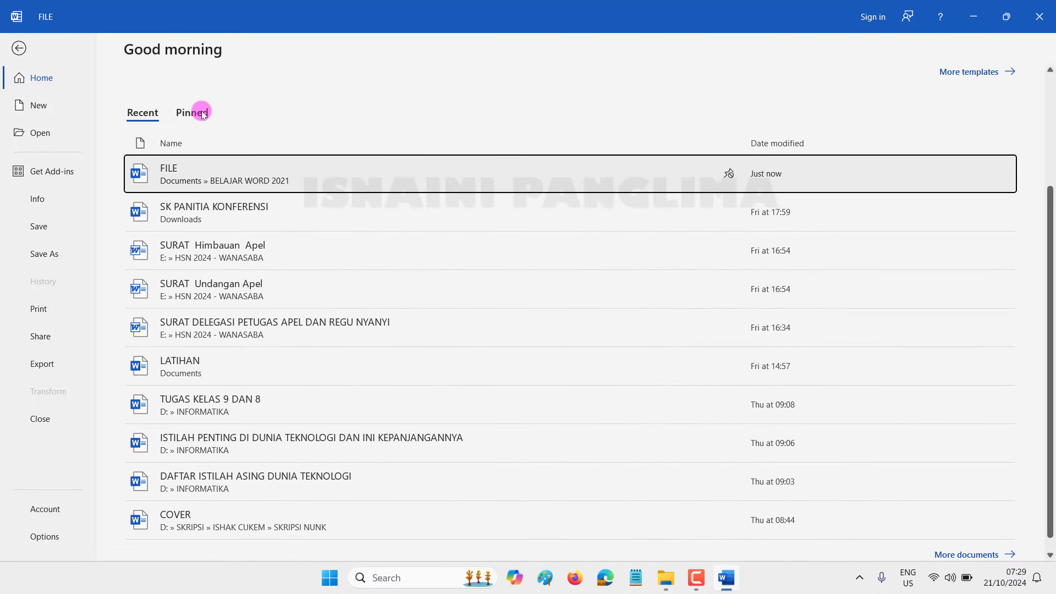
left_click(202, 112)
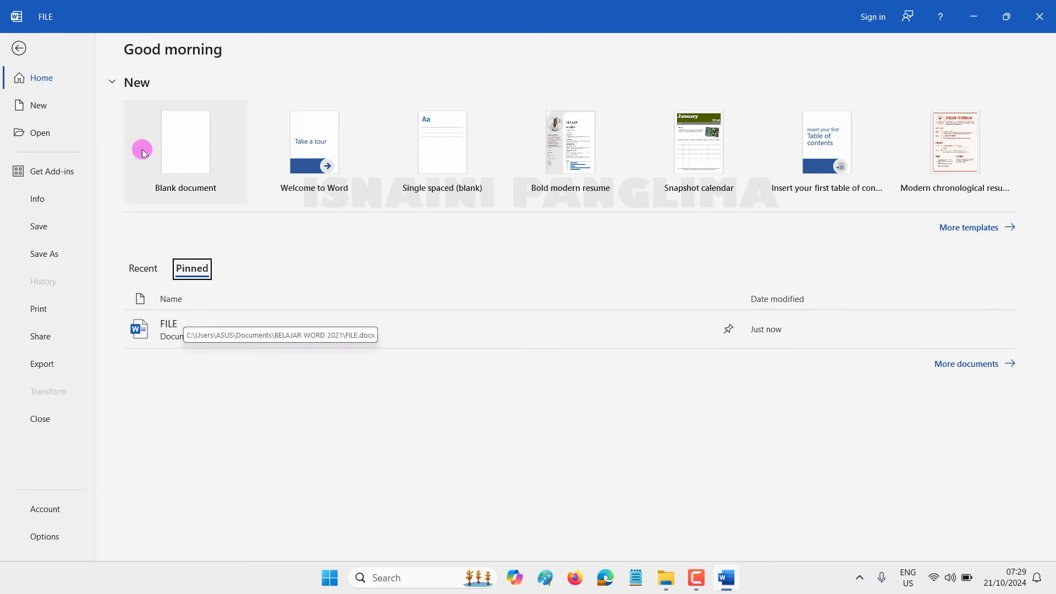
left_click(142, 268)
scroll(249, 420, "down", 2)
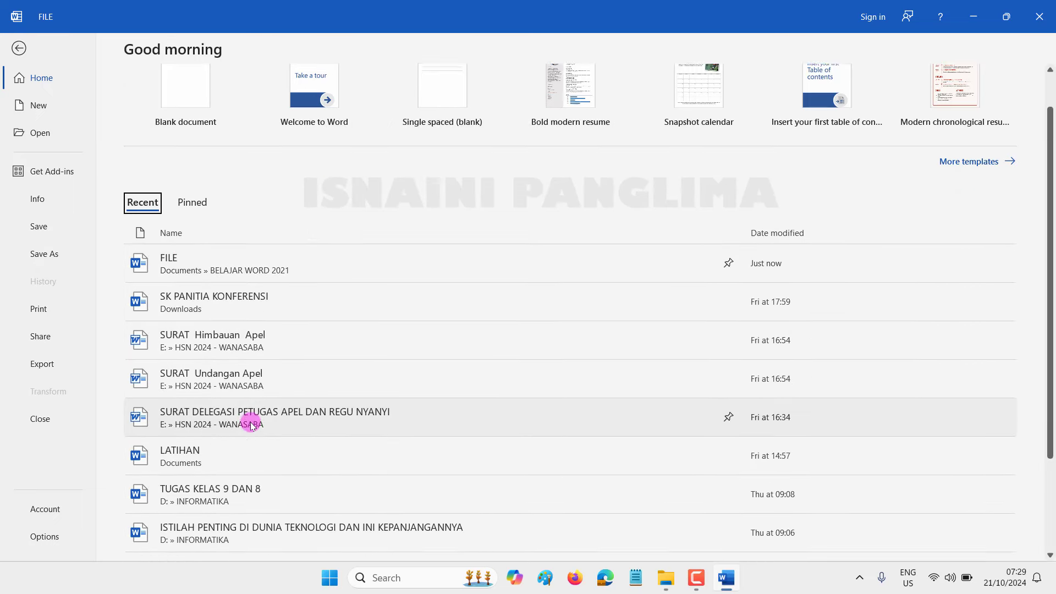
scroll(246, 434, "up", 2)
Unpin the FILE document and finish on the now-empty Pinned list.
left_click(197, 269)
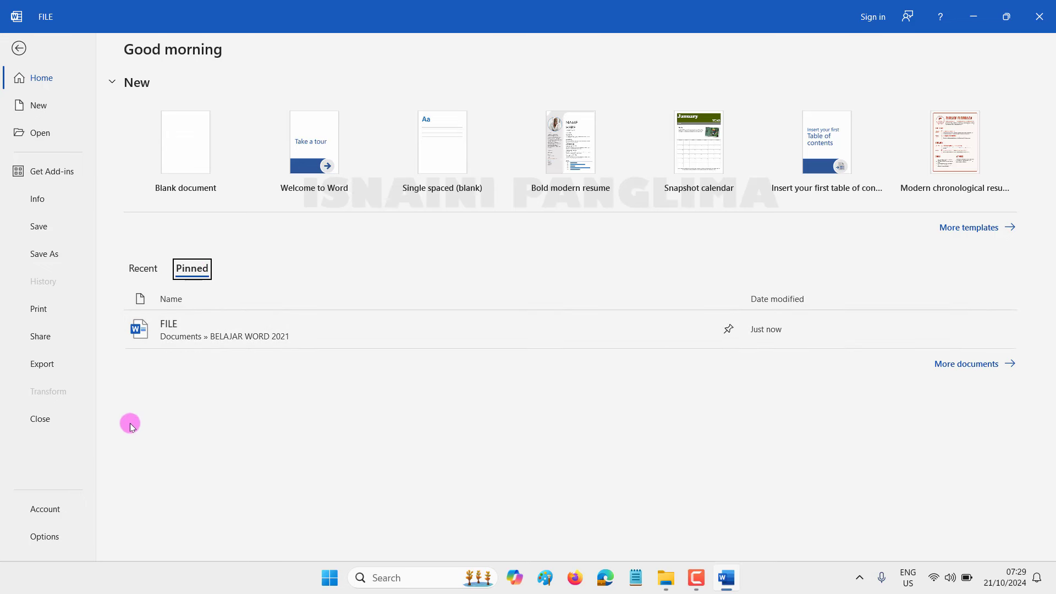
left_click(730, 331)
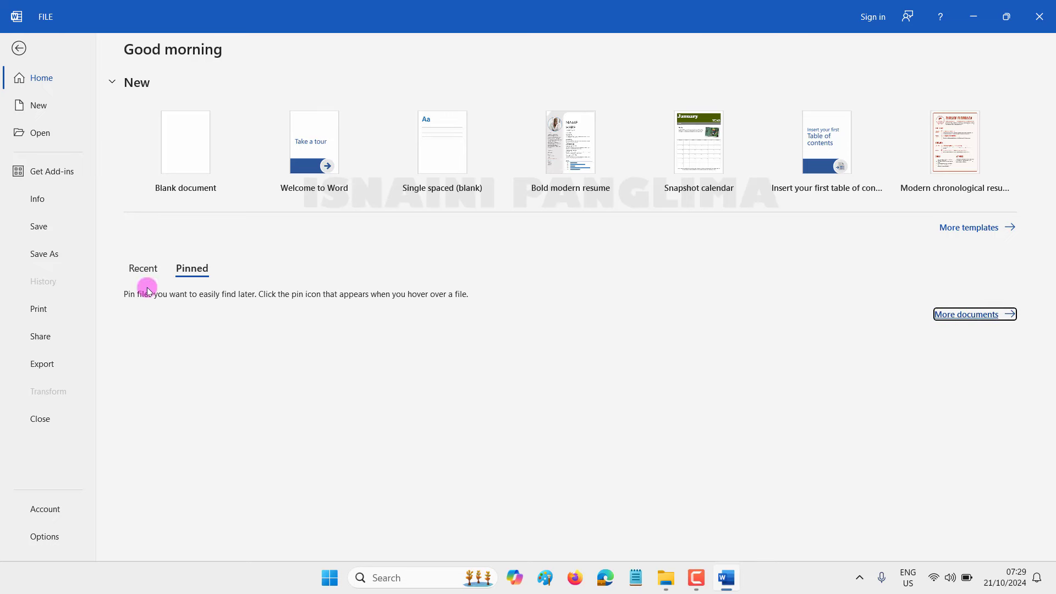
left_click(143, 268)
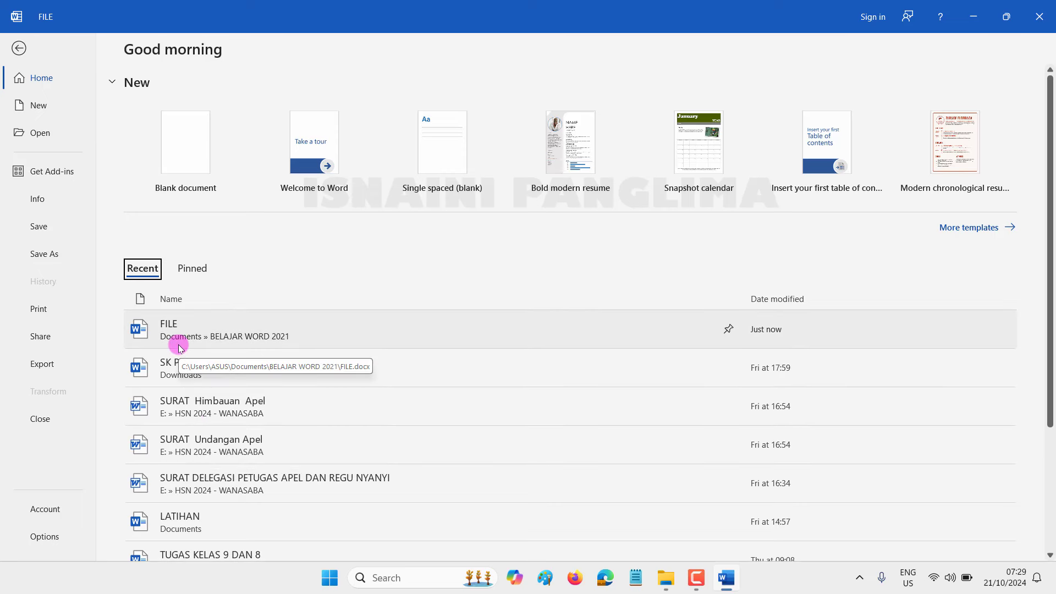
left_click(192, 269)
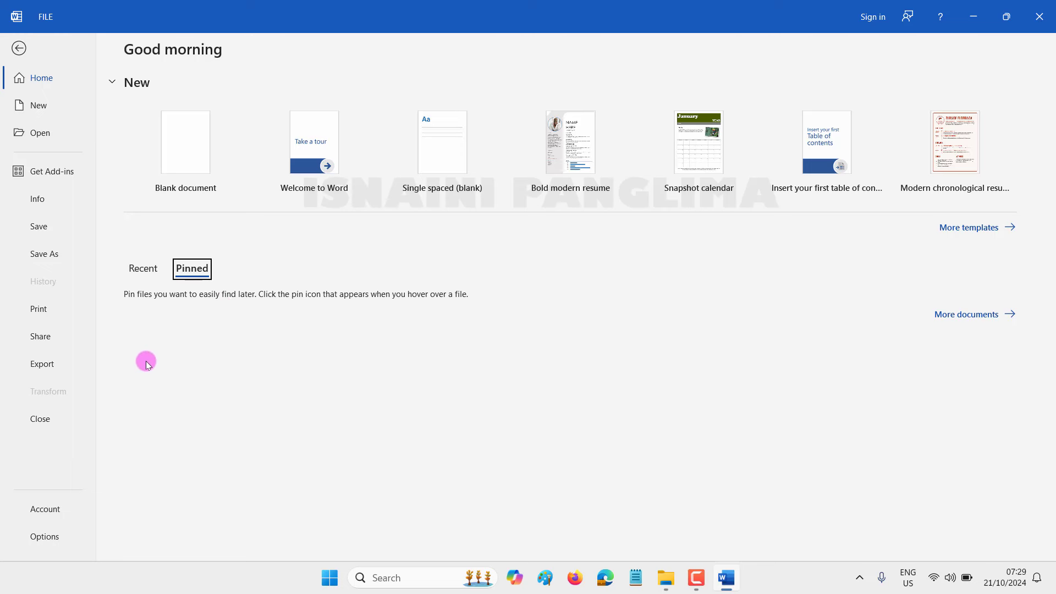
Show the Print page with its preview and step the copies count up to 3.
left_click(45, 312)
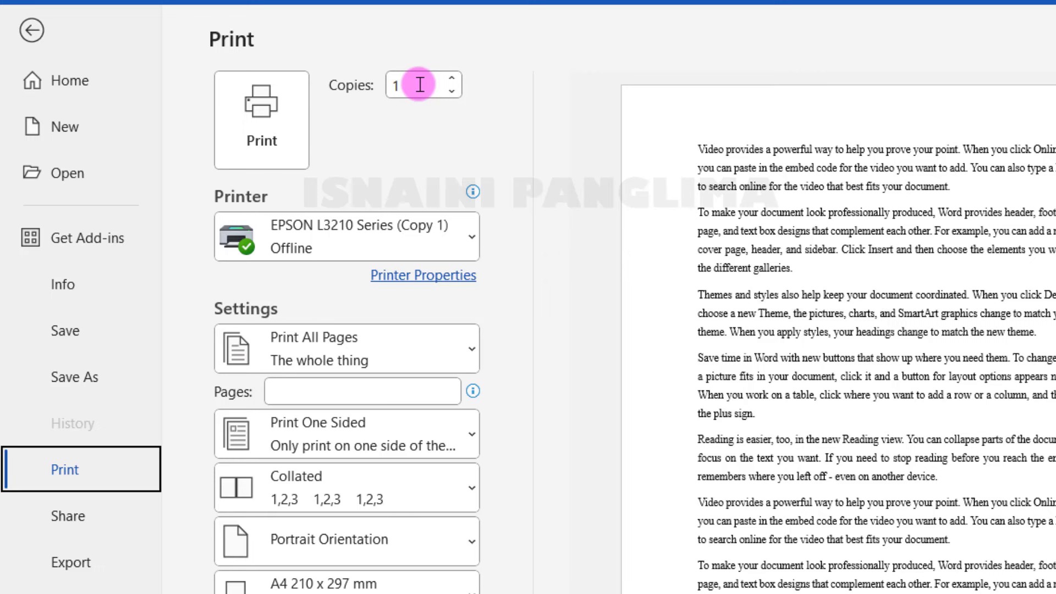
left_click(452, 79)
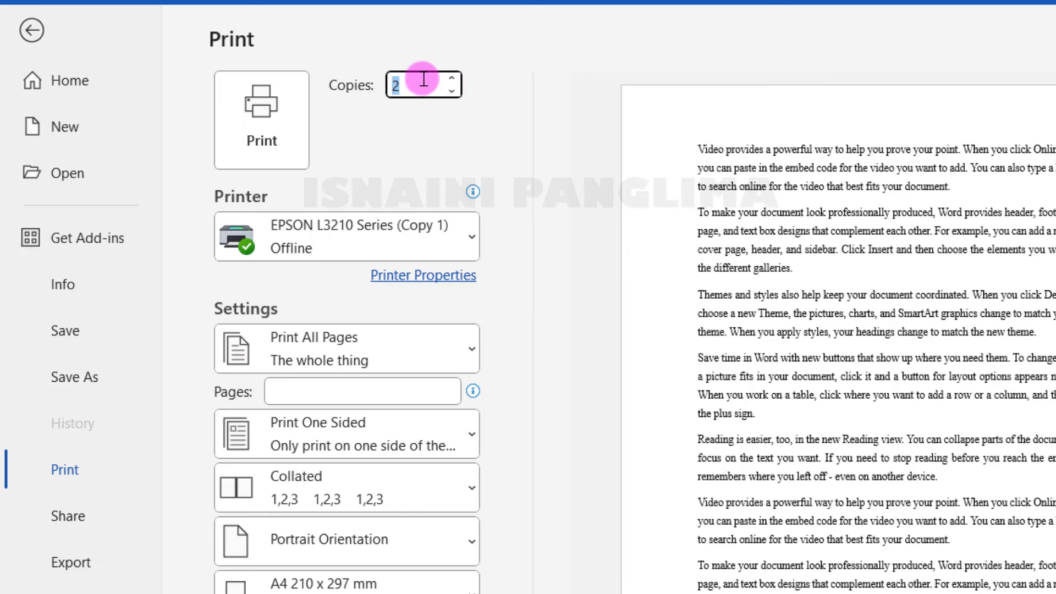
left_click(452, 77)
type("1")
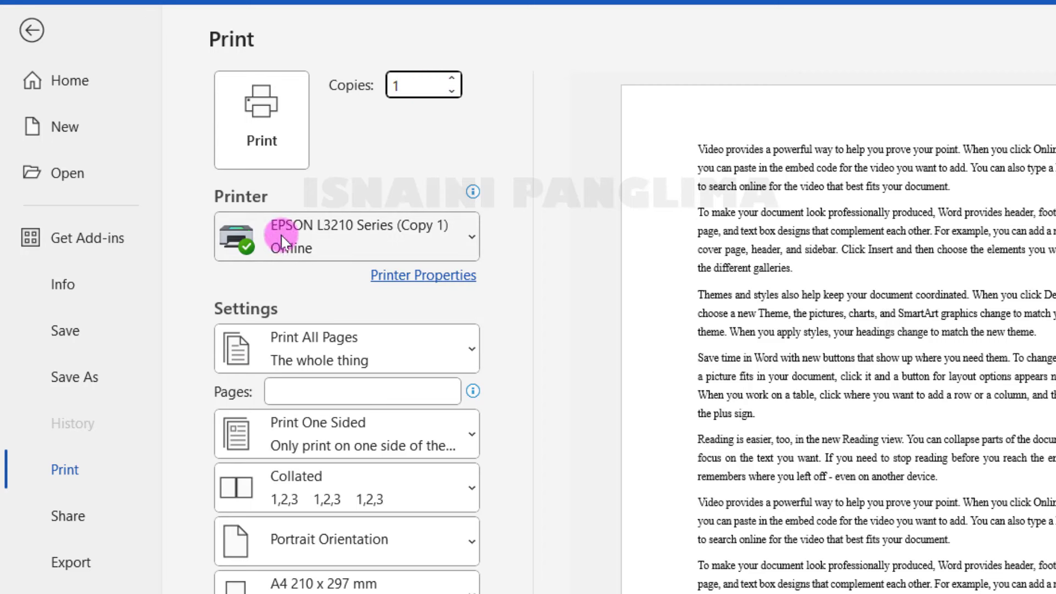
Browse the printer list, keeping EPSON L3210 Series (Copy 1) as the printer.
left_click(294, 246)
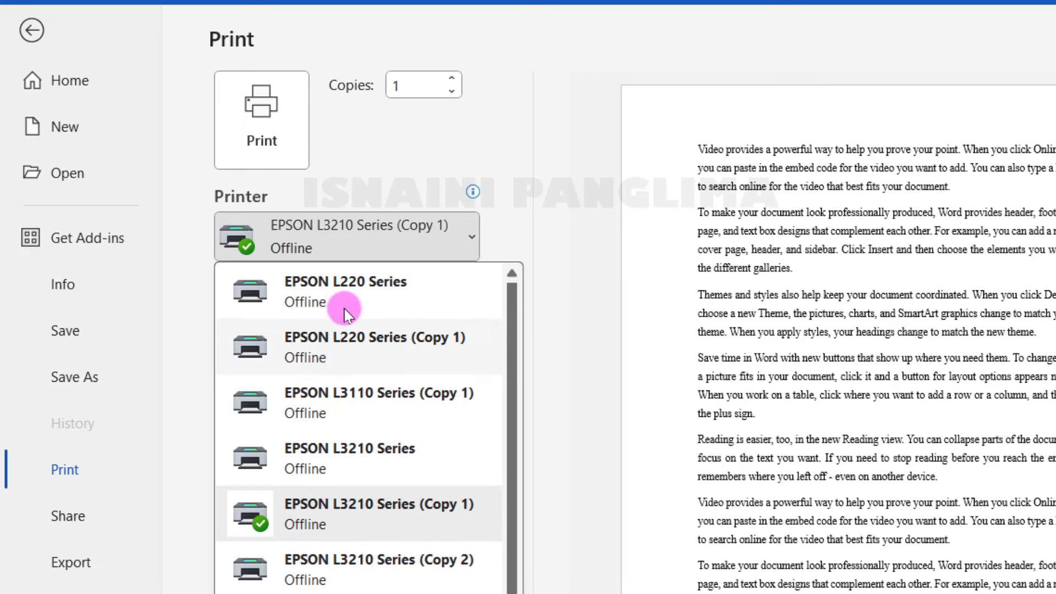
scroll(401, 565, "down", 3)
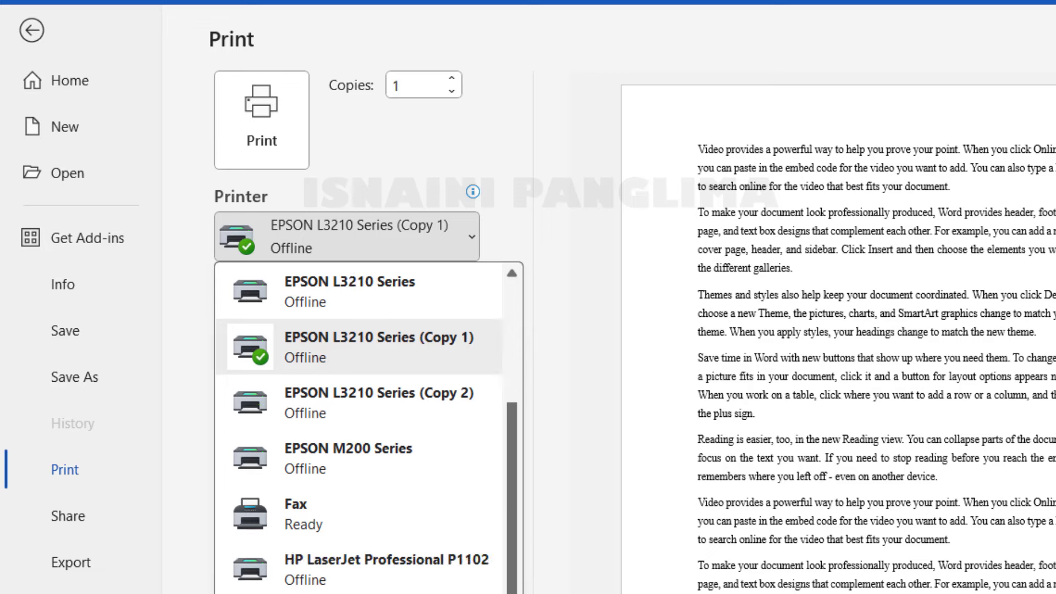
scroll(341, 484, "up", 3)
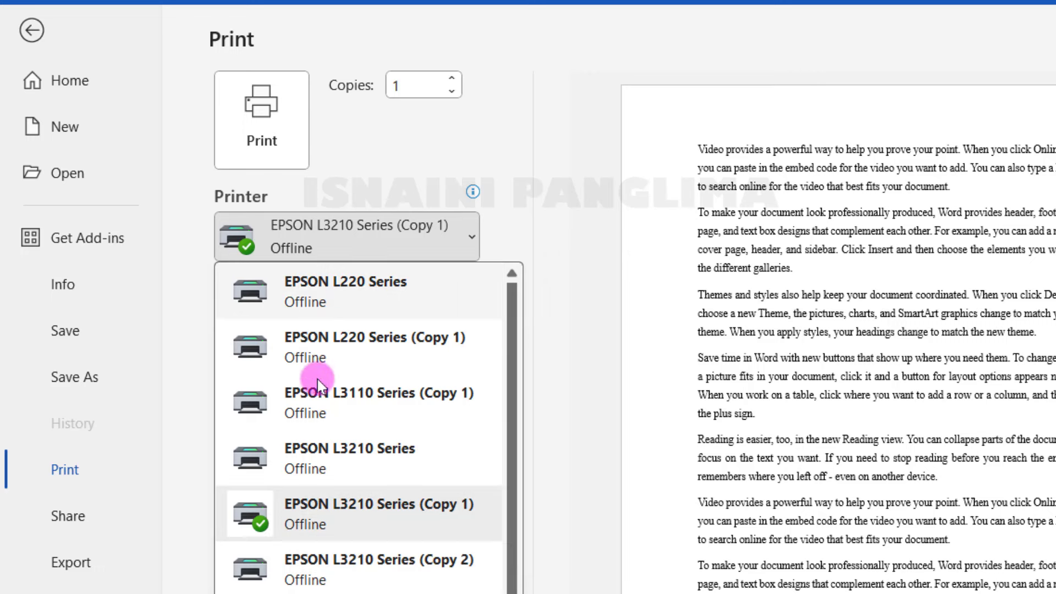
scroll(311, 373, "down", 2)
scroll(358, 429, "down", 1)
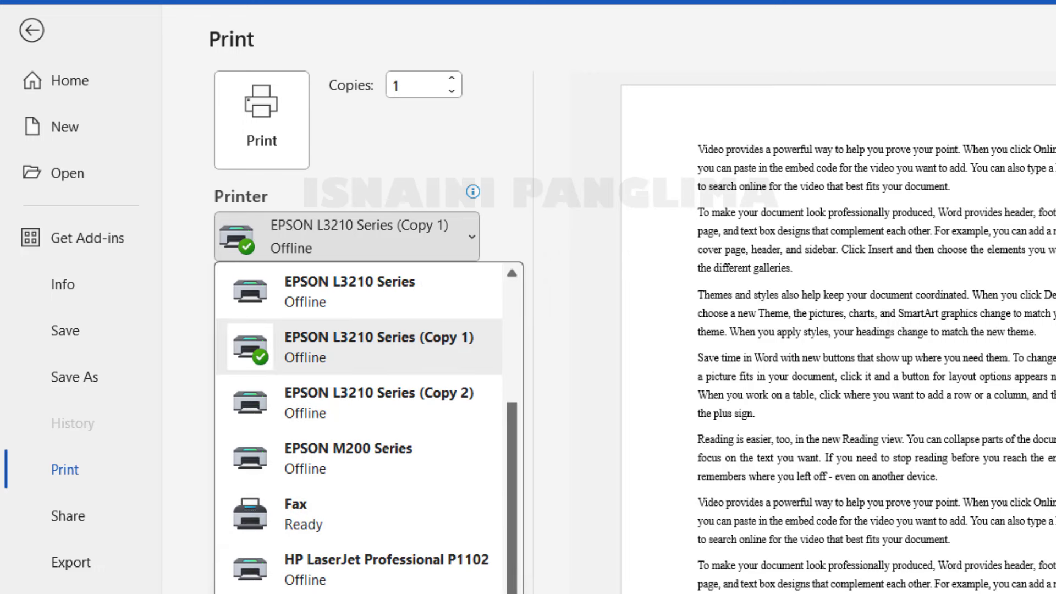
scroll(357, 429, "up", 3)
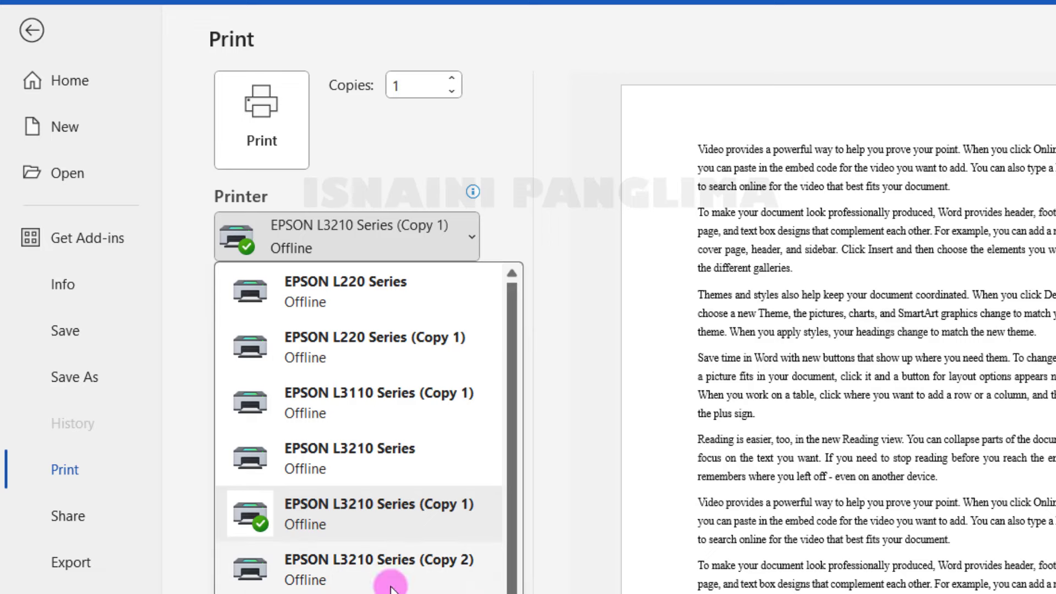
left_click(495, 231)
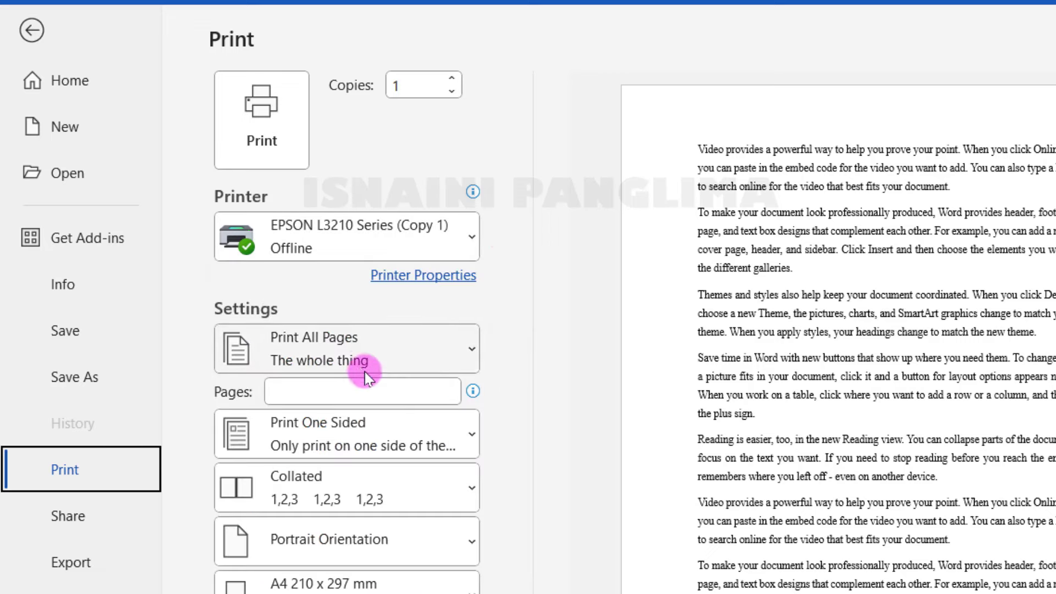
Set the print range to Print Current Page, then change it to Custom Print.
left_click(328, 363)
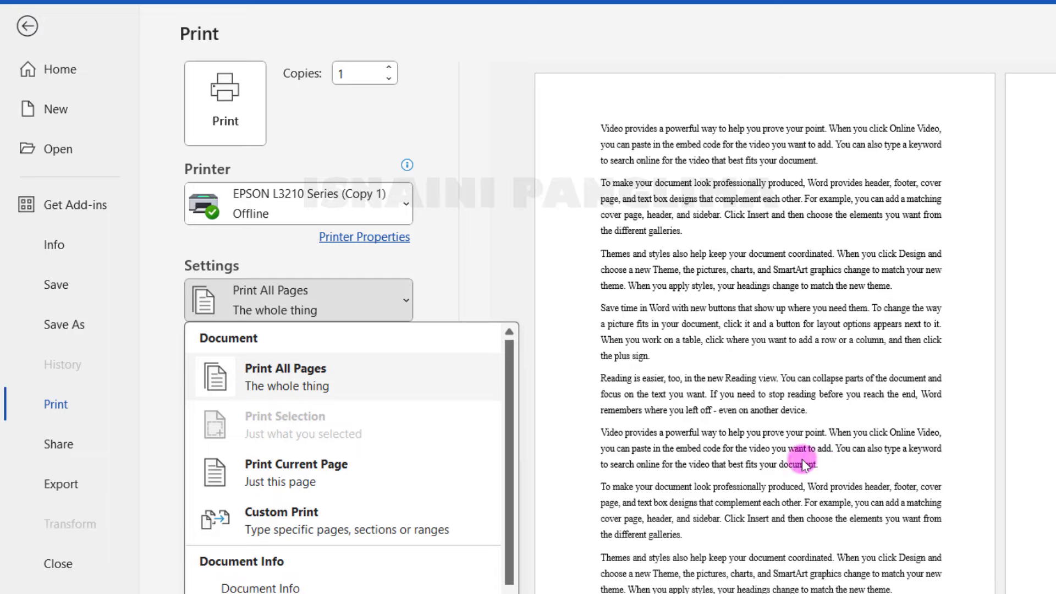
scroll(562, 303, "down", 3)
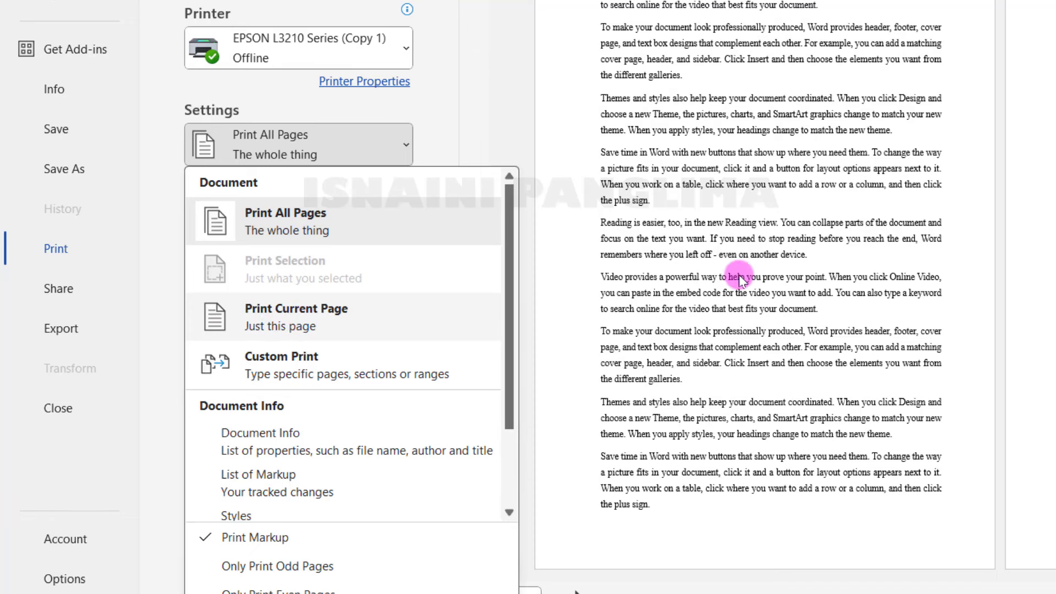
left_click(294, 327)
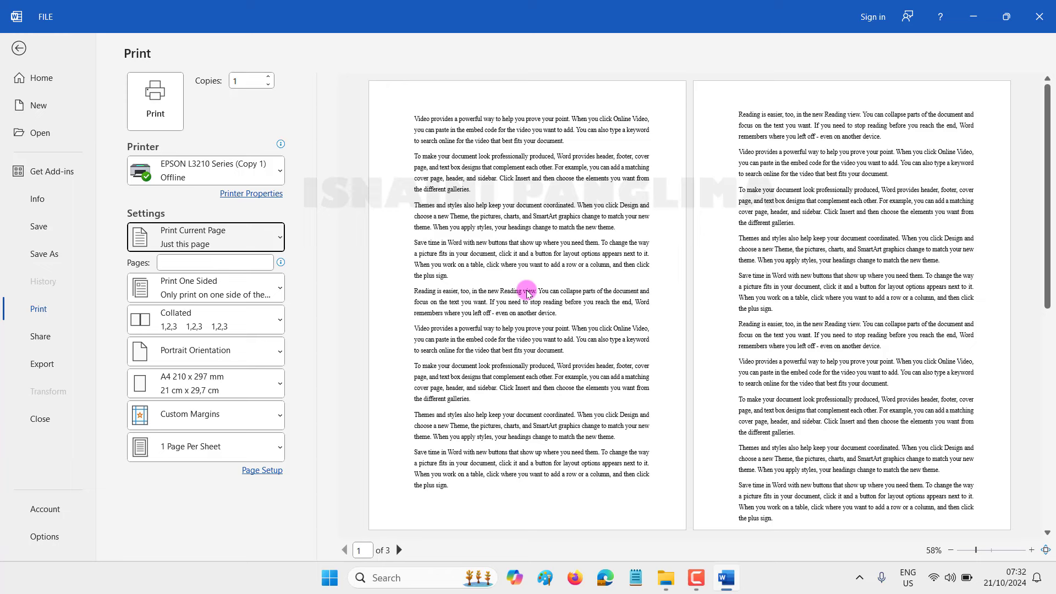
left_click(203, 243)
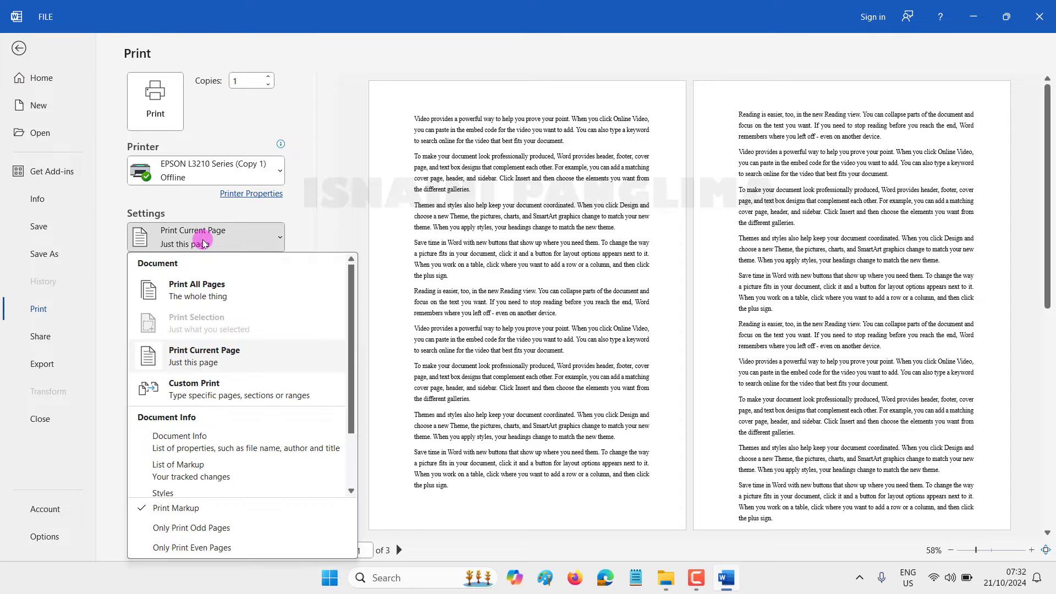
left_click(223, 386)
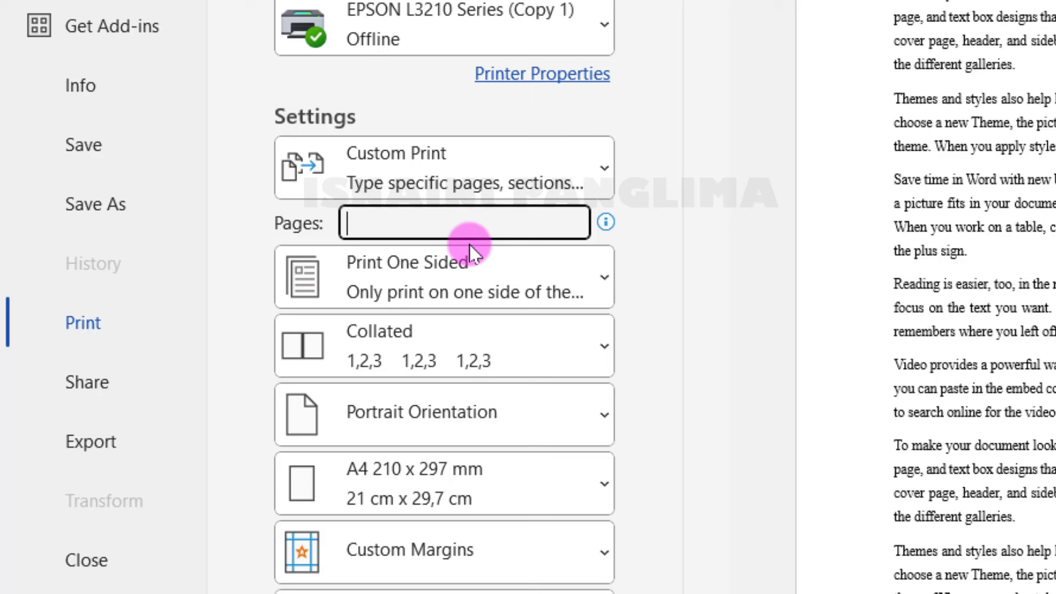
mouse_move(291, 349)
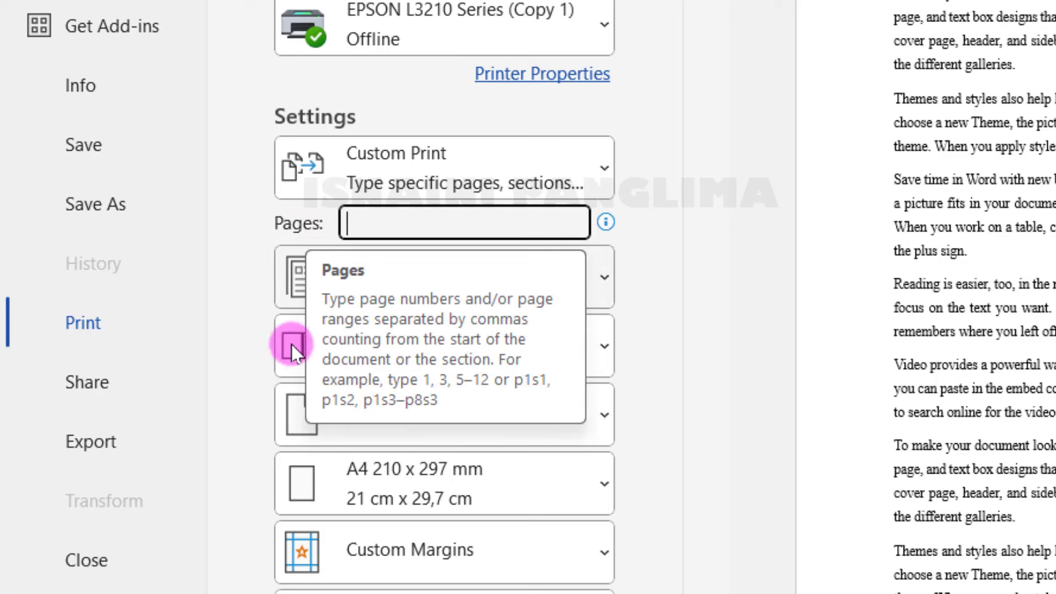
Leave sides and collation unchanged, and preview landscape before returning to portrait.
left_click(602, 287)
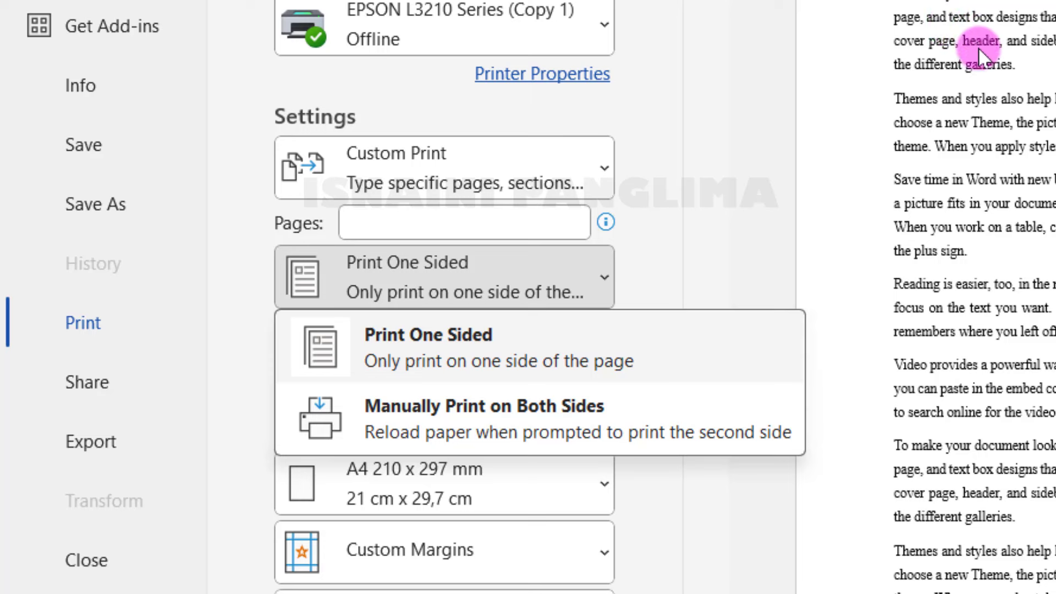
left_click(659, 259)
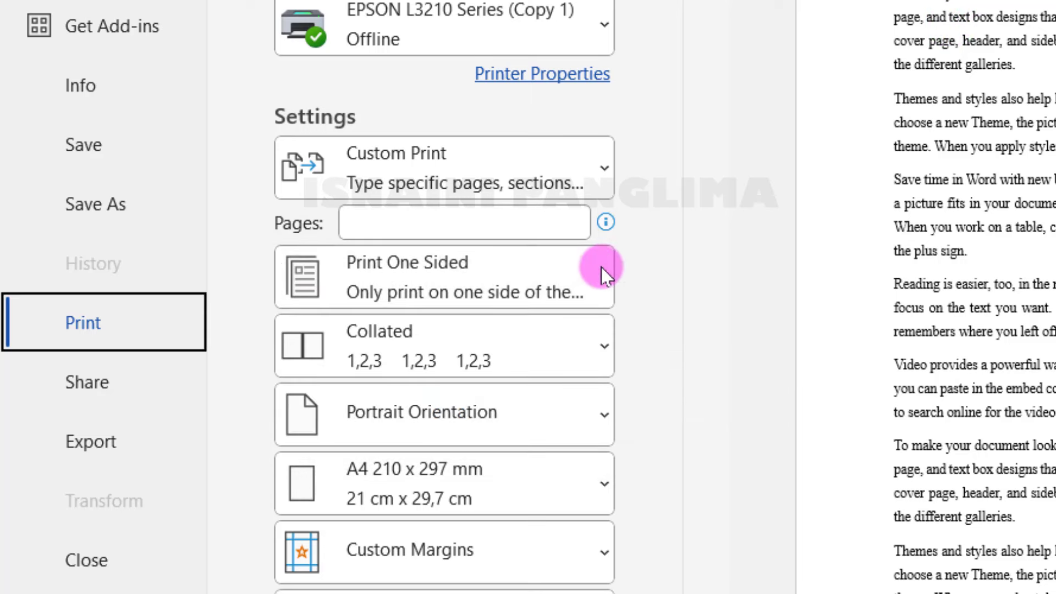
left_click(426, 352)
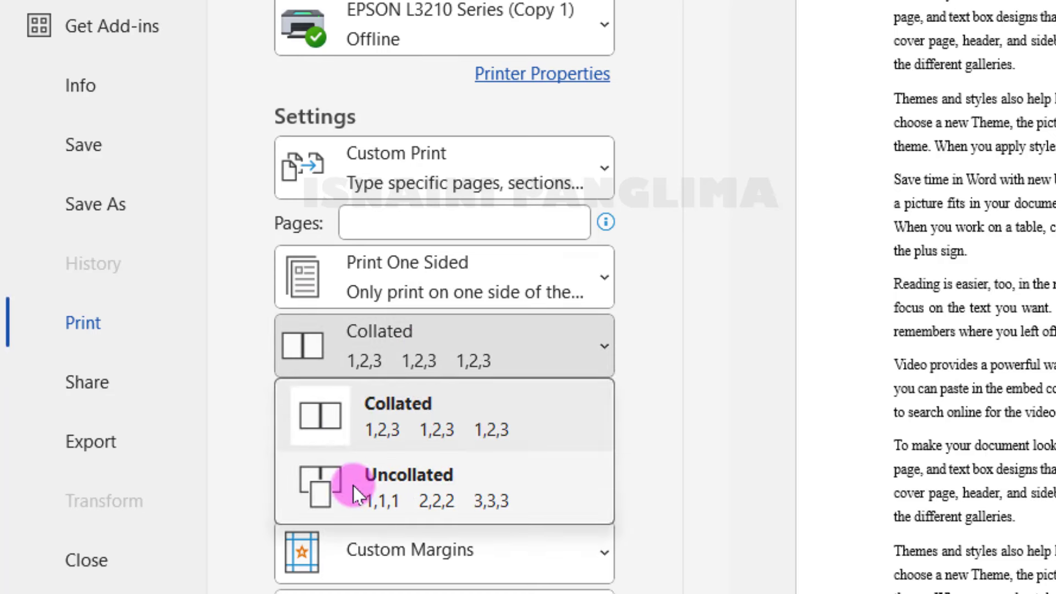
left_click(665, 331)
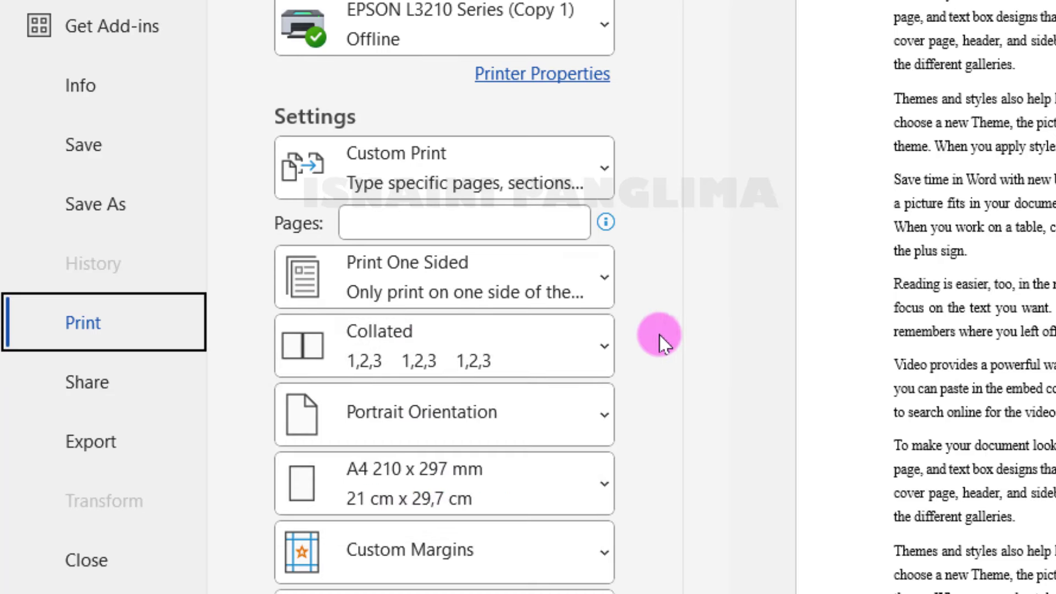
left_click(544, 417)
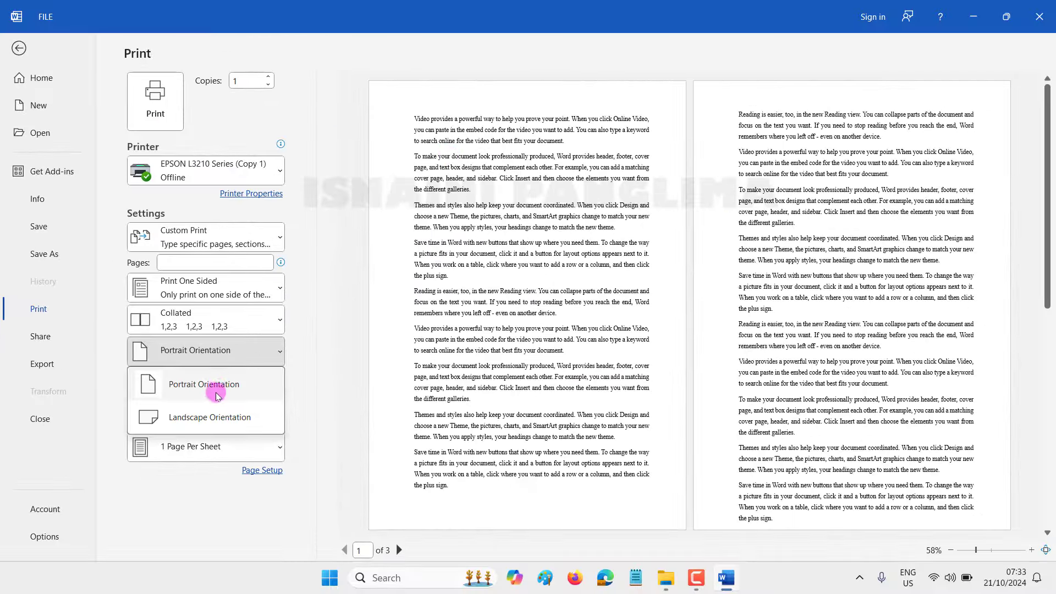
left_click(199, 420)
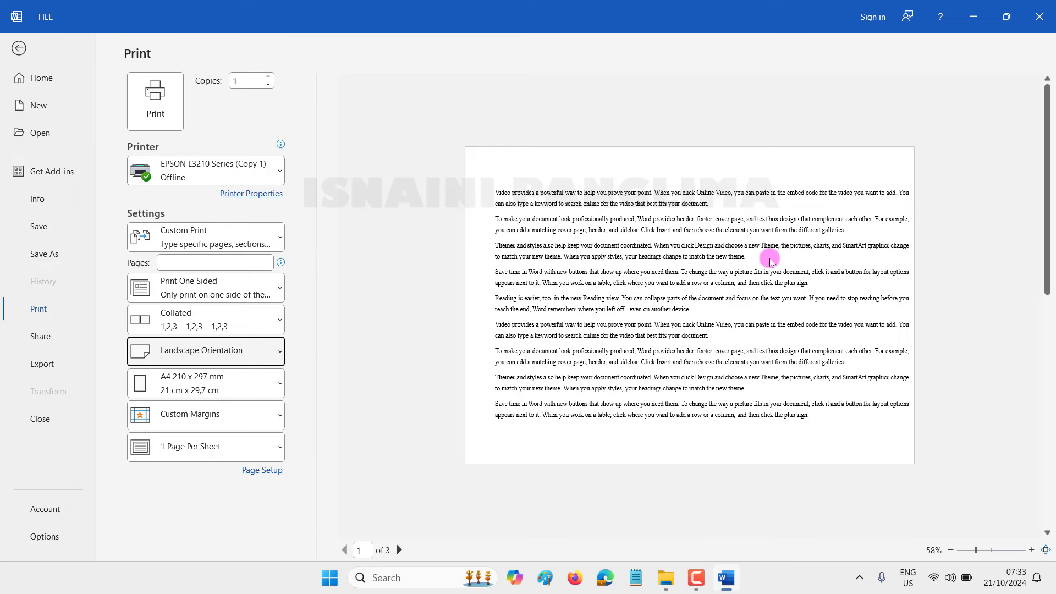
left_click(244, 351)
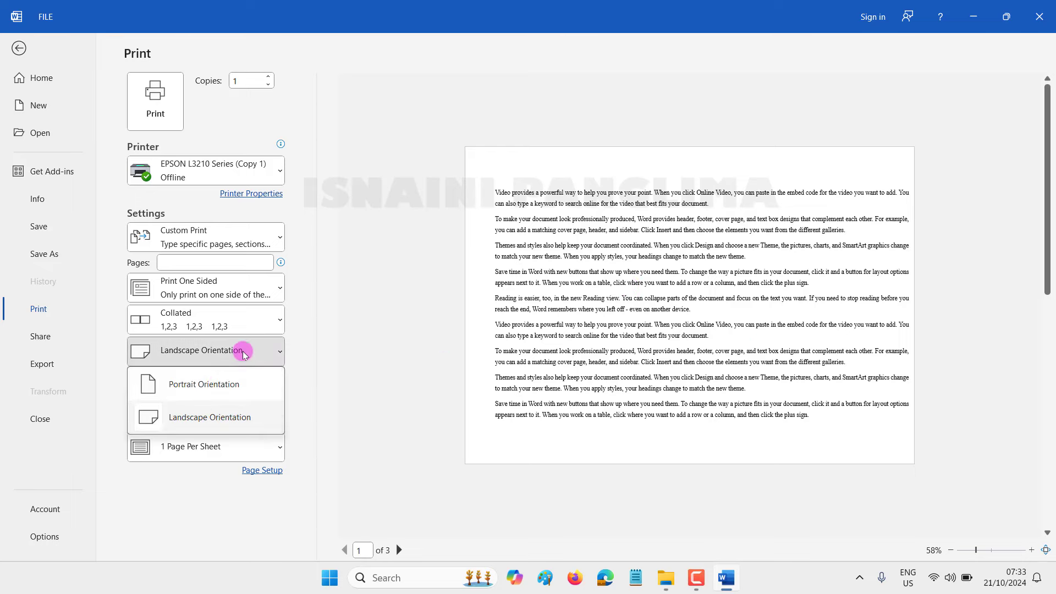
left_click(212, 387)
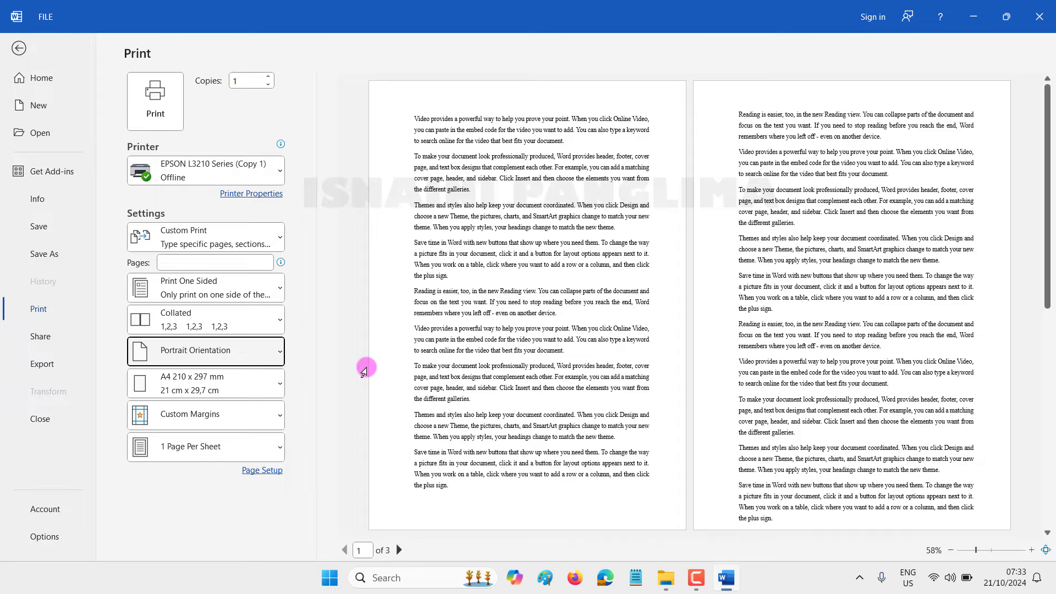
Browse the paper sizes keeping A4, then view the margin presets.
left_click(229, 388)
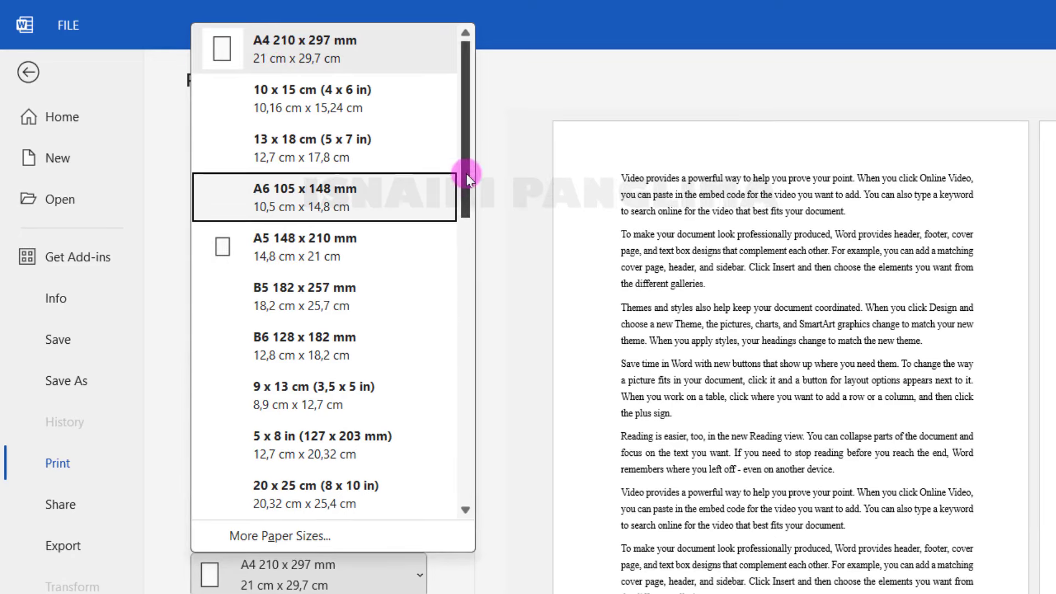
left_click_drag(466, 165, 472, 469)
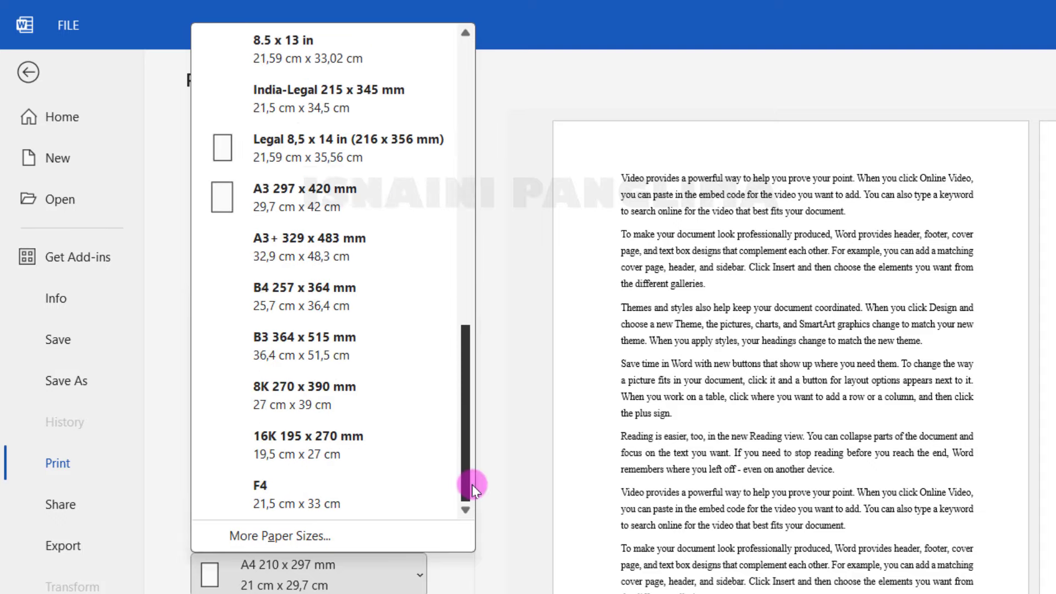
left_click_drag(474, 429, 472, 158)
left_click(501, 420)
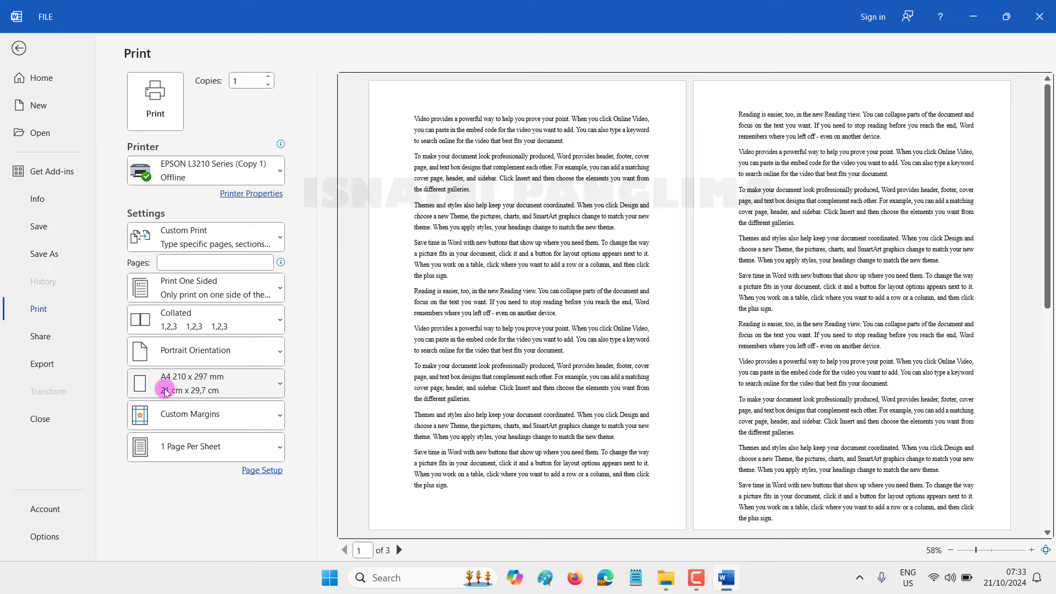
left_click(192, 410)
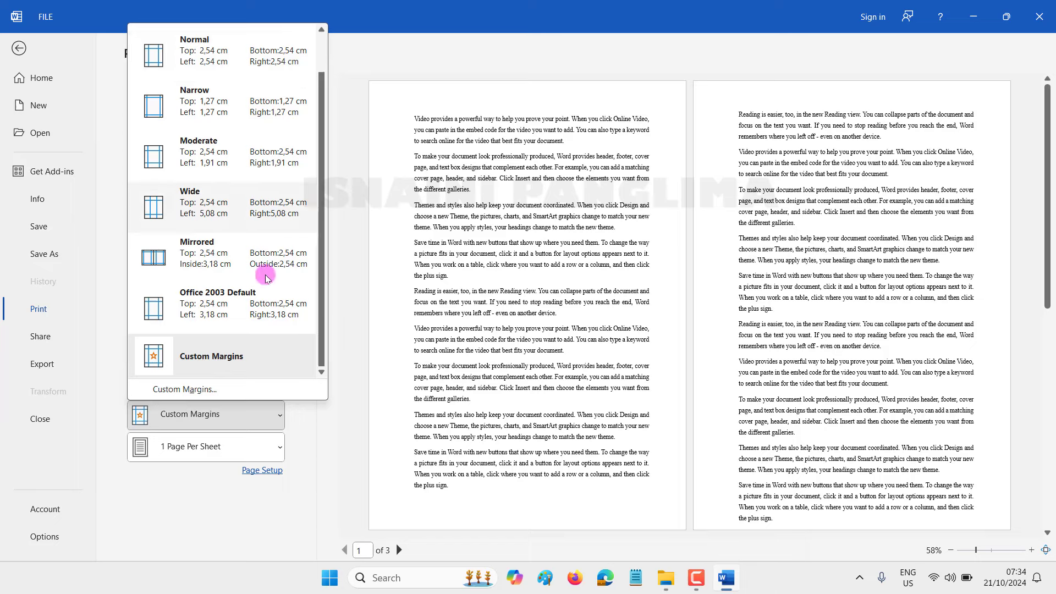
Keep Custom Margins and set 2 pages per sheet after first trying 4.
scroll(259, 341, "up", 1)
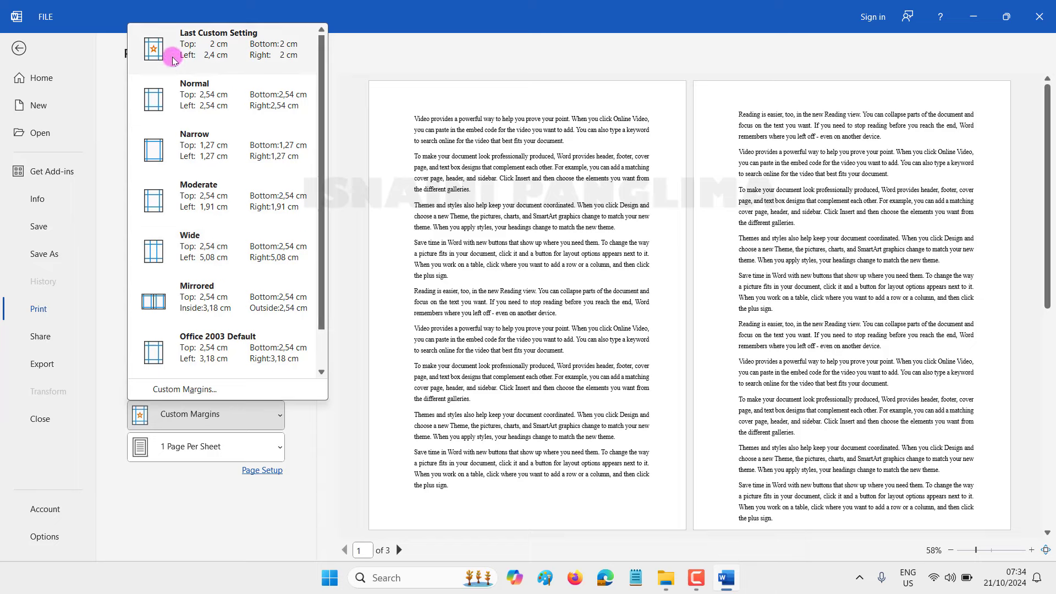
left_click(341, 314)
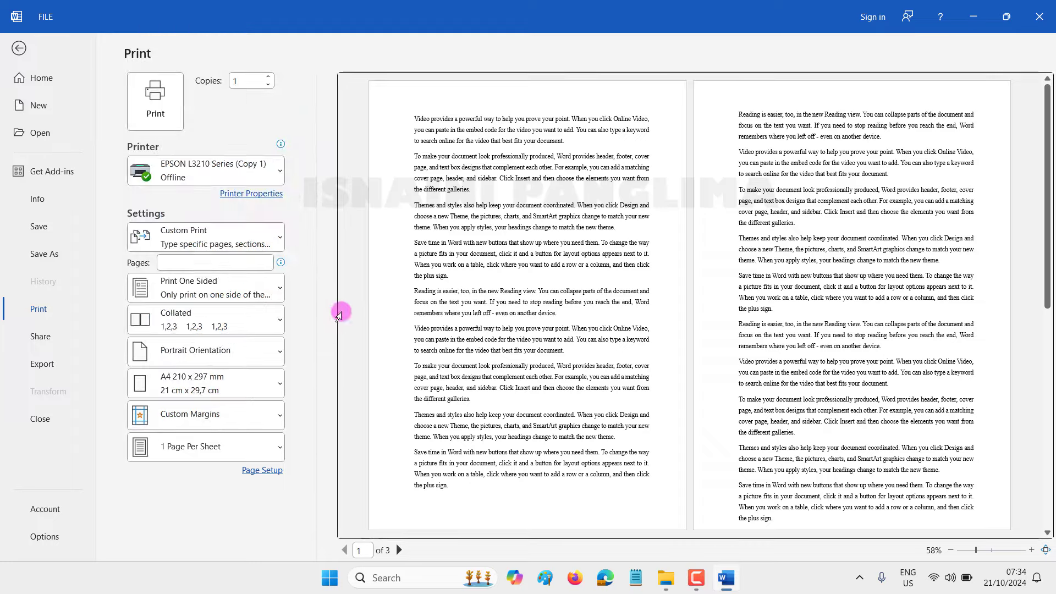
left_click(210, 448)
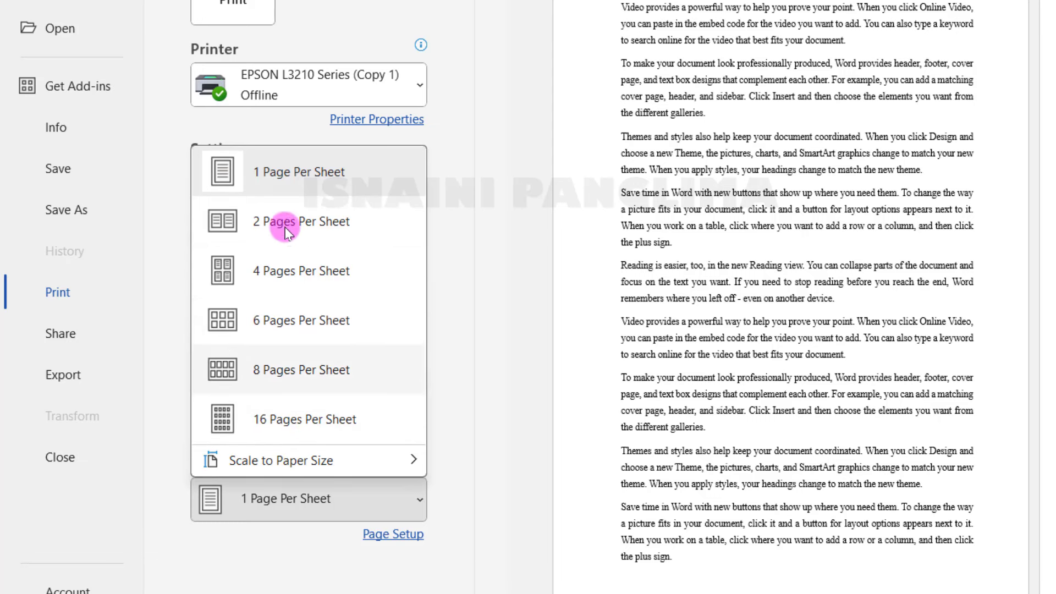
left_click(276, 273)
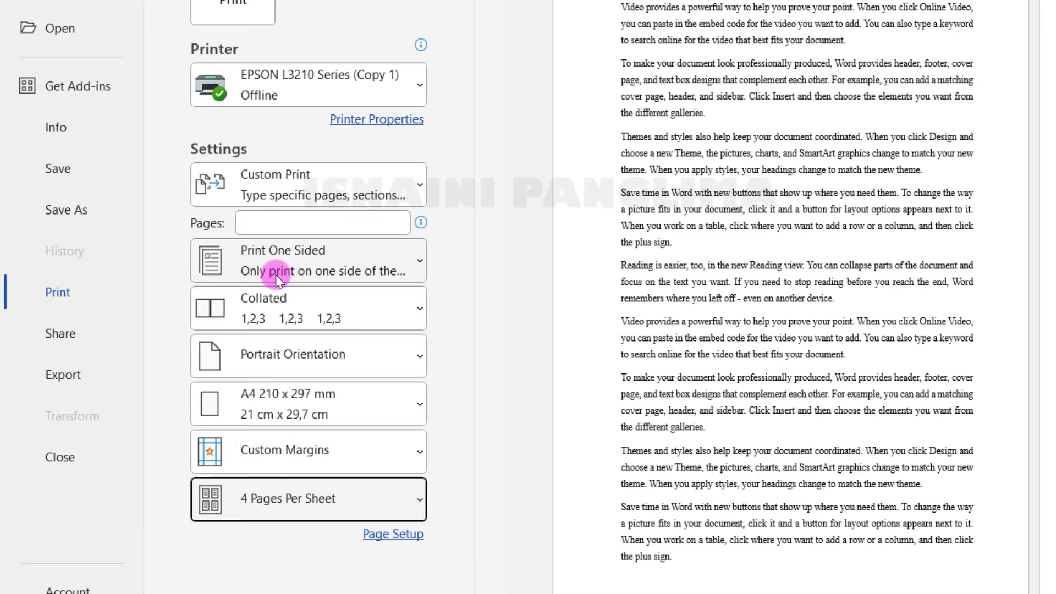
left_click(220, 446)
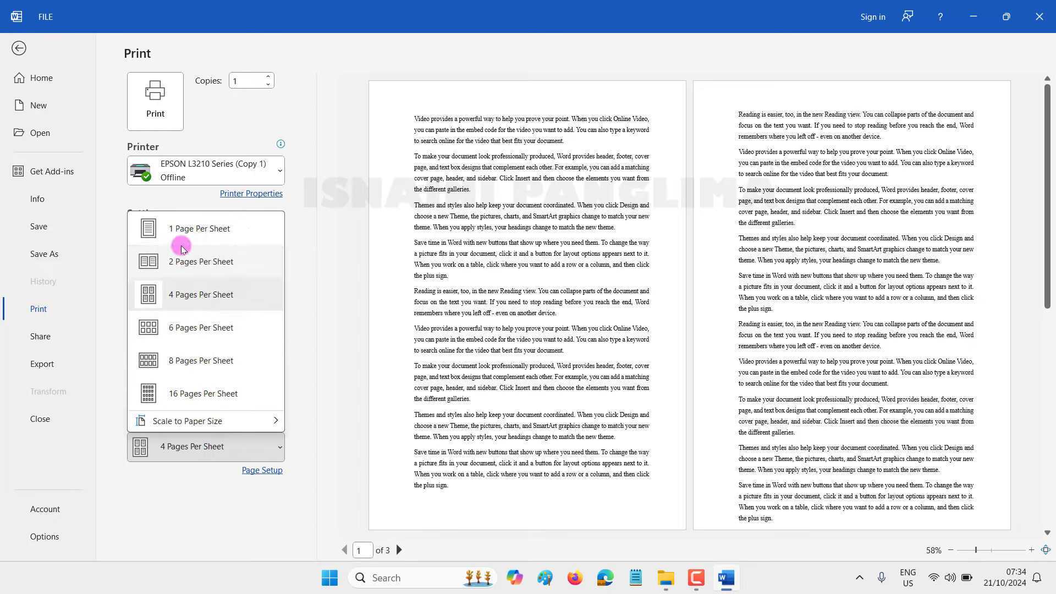
left_click(177, 306)
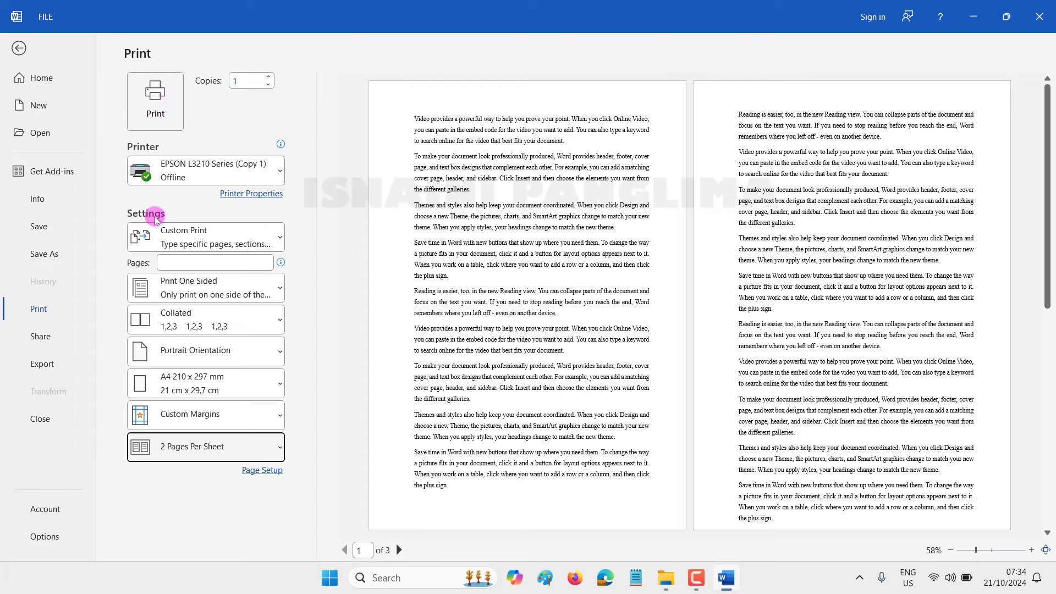
View the Share page and the Export page's Create PDF/XPS option, then return to the document.
left_click(40, 336)
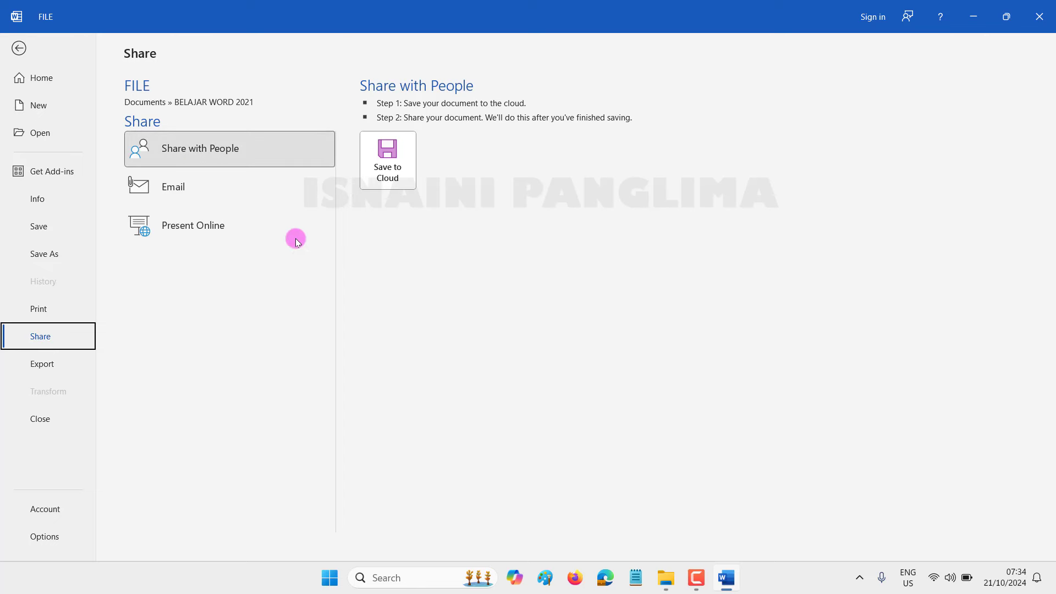
left_click(41, 363)
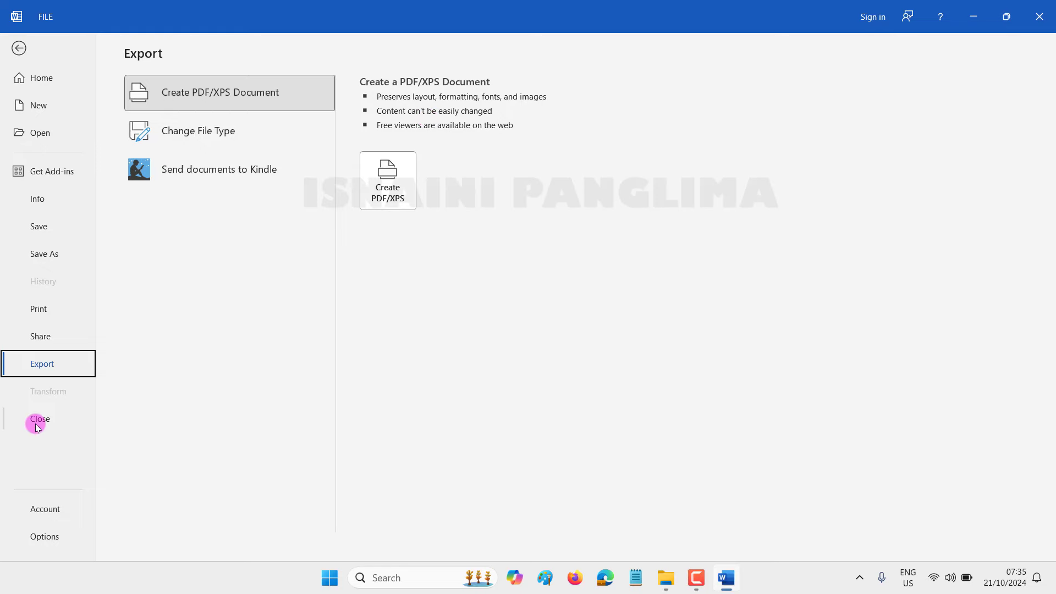
left_click(18, 49)
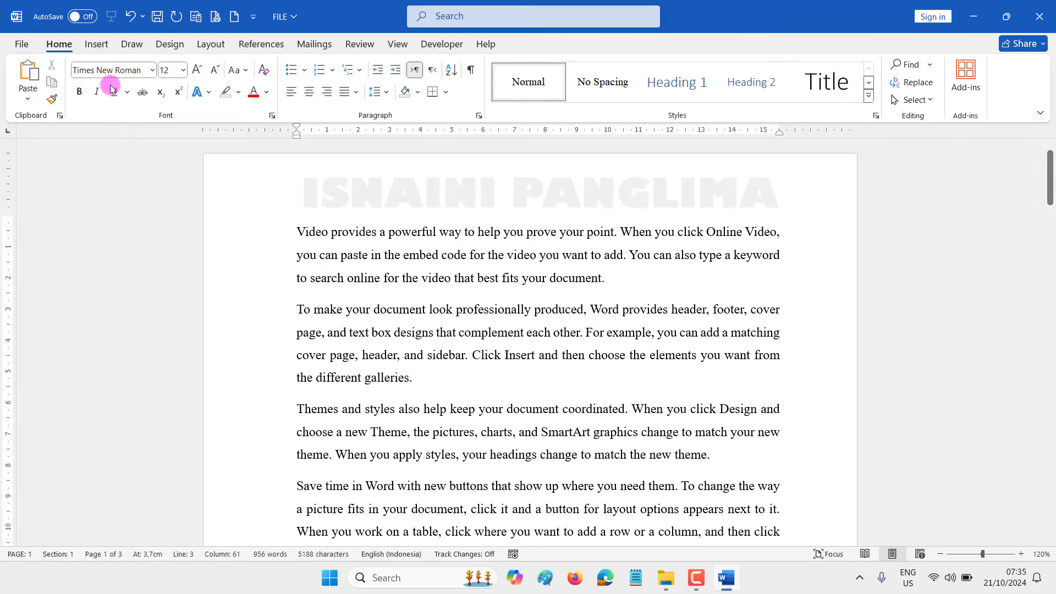
left_click(25, 47)
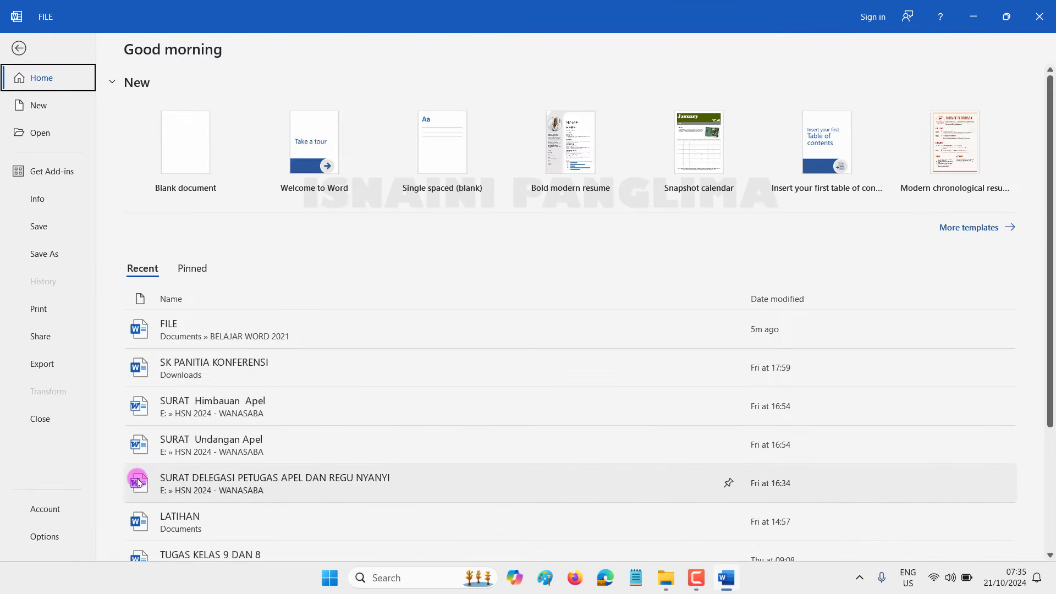
left_click(45, 510)
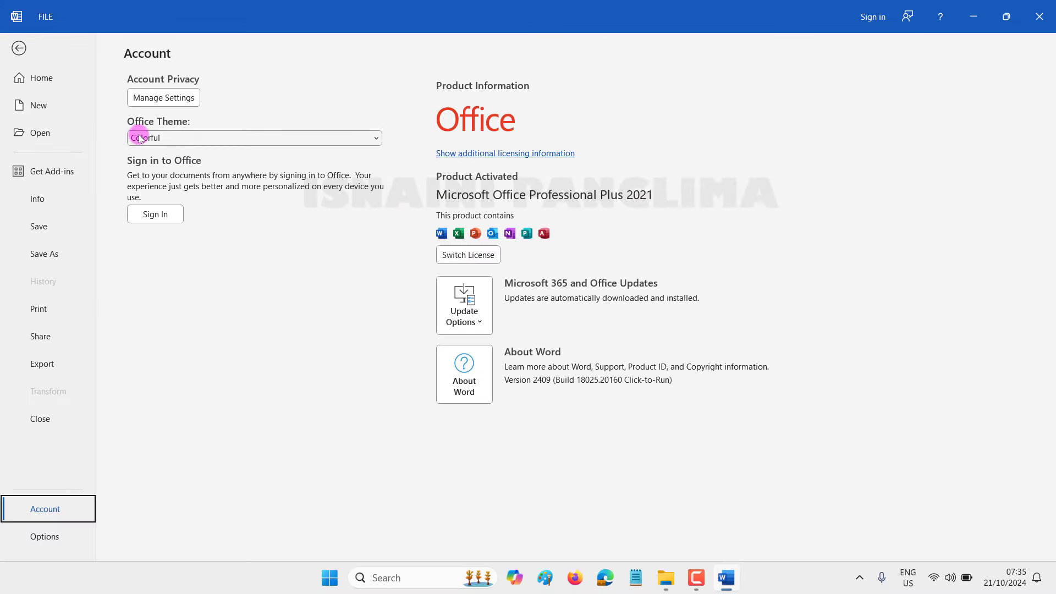
left_click(174, 140)
left_click(163, 154)
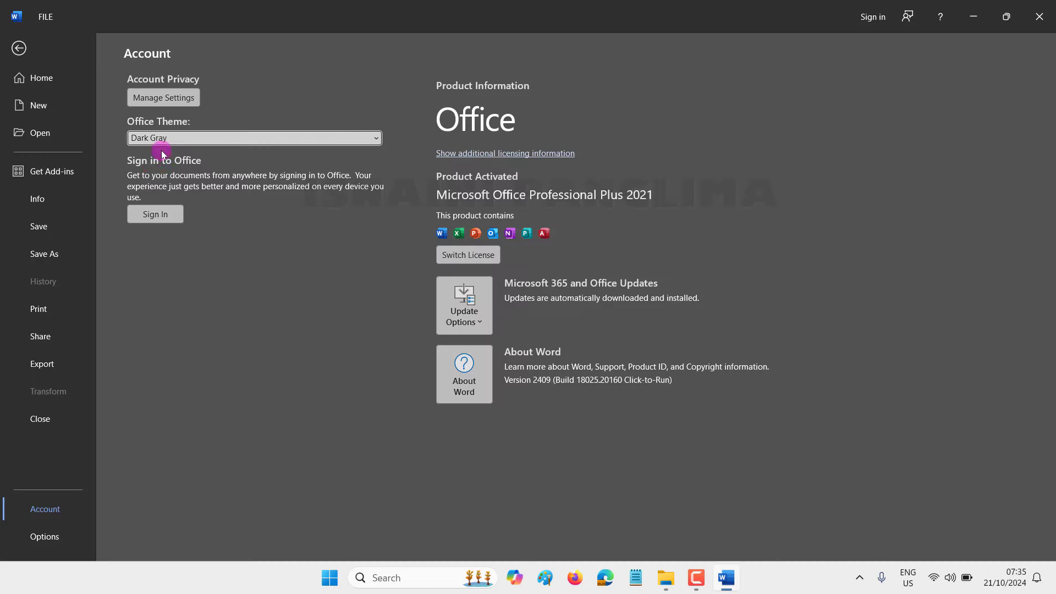
left_click(18, 48)
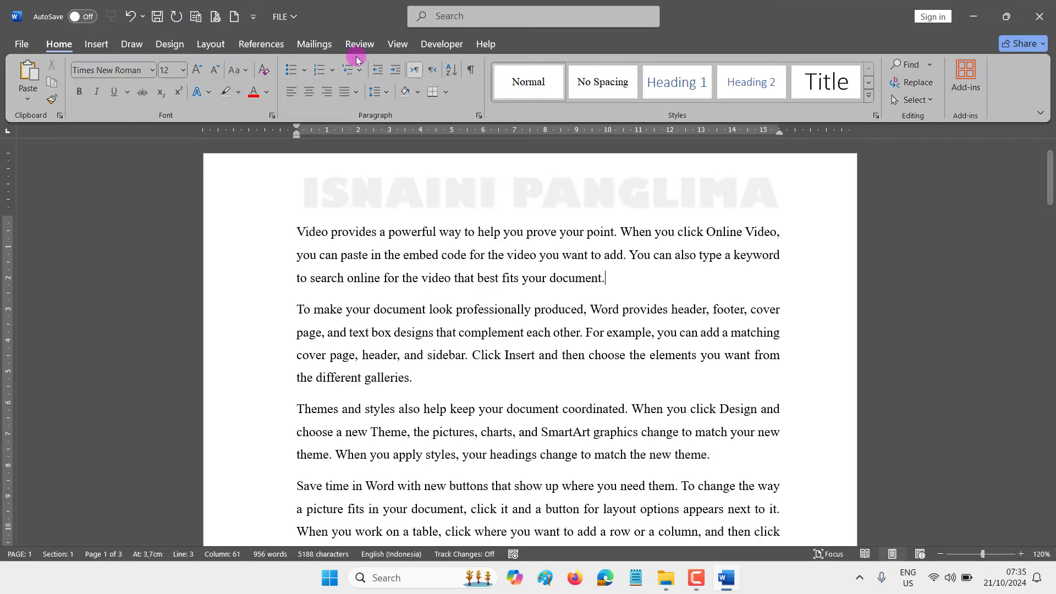
left_click(19, 48)
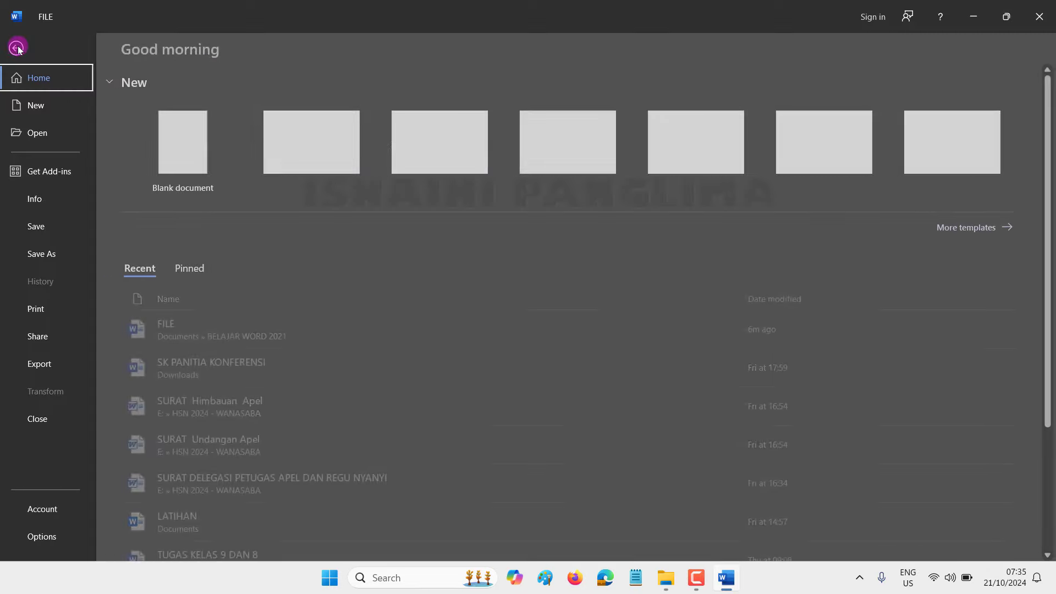
left_click(54, 515)
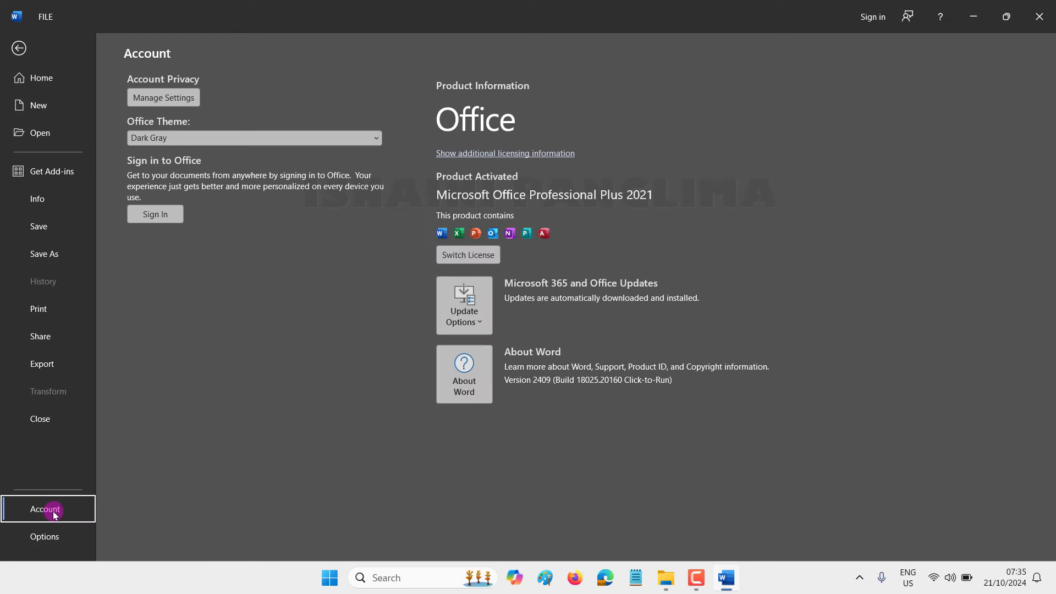
left_click(200, 138)
left_click(163, 166)
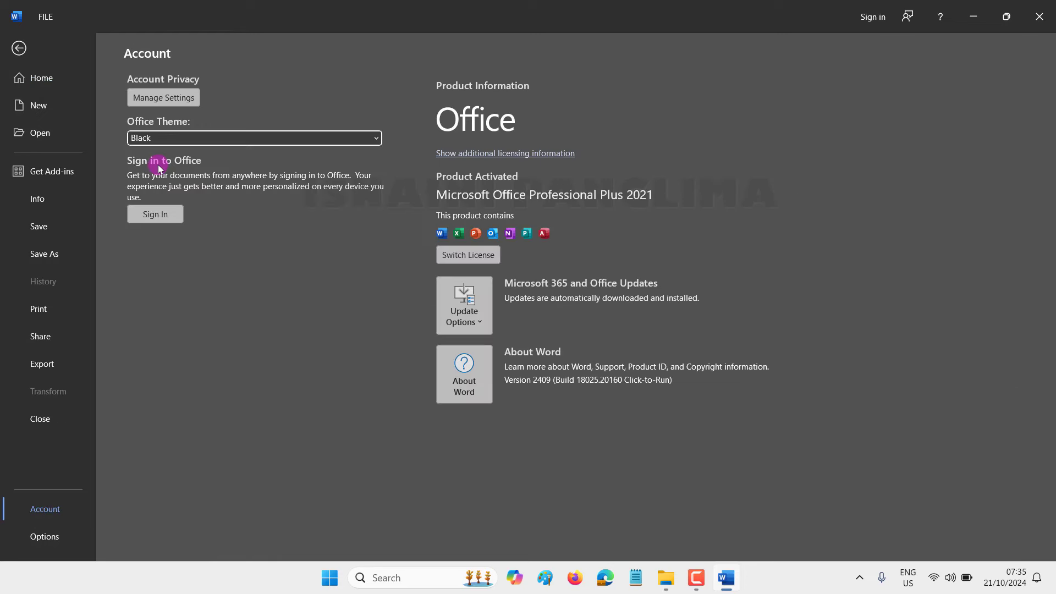
left_click(19, 49)
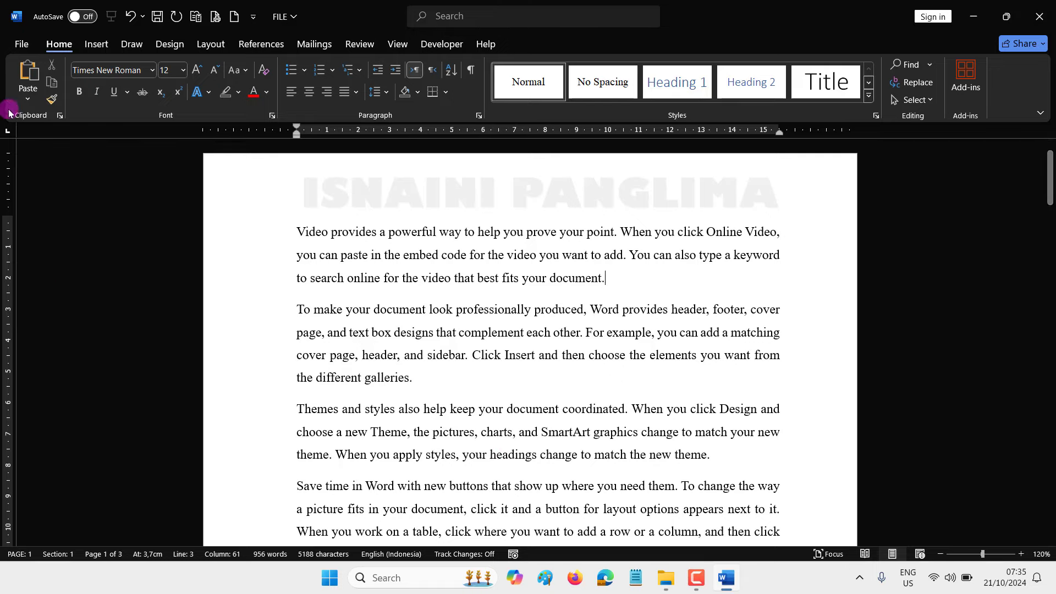
left_click(21, 44)
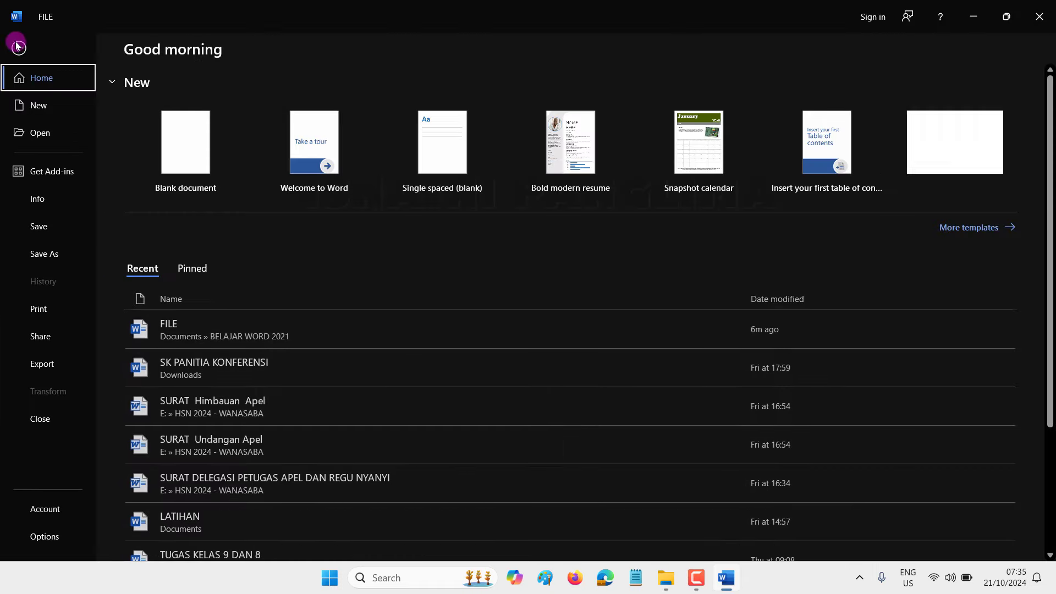
left_click(59, 507)
left_click(176, 140)
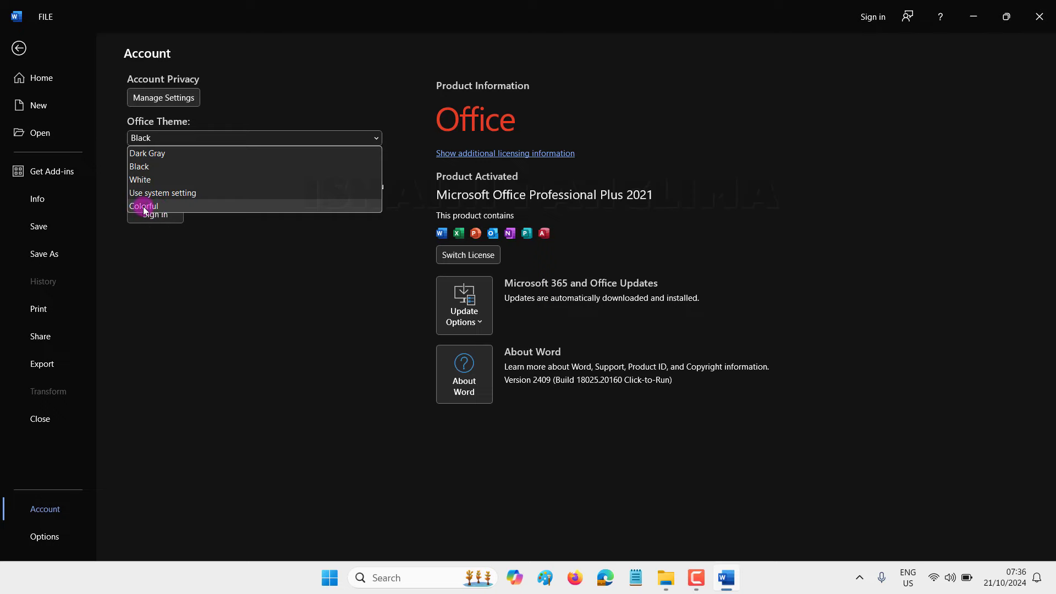
left_click(160, 193)
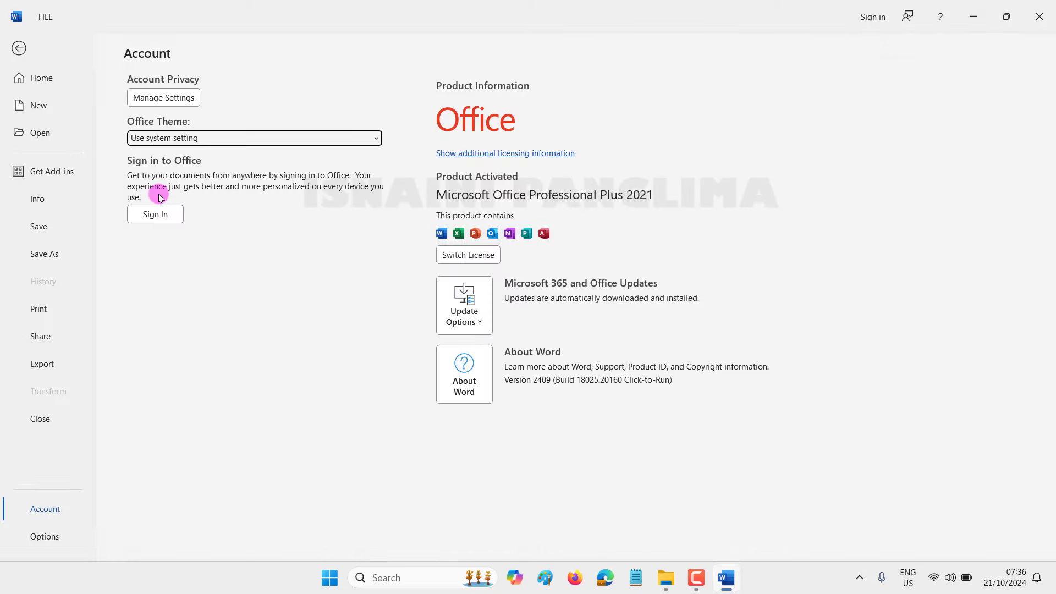
left_click(19, 47)
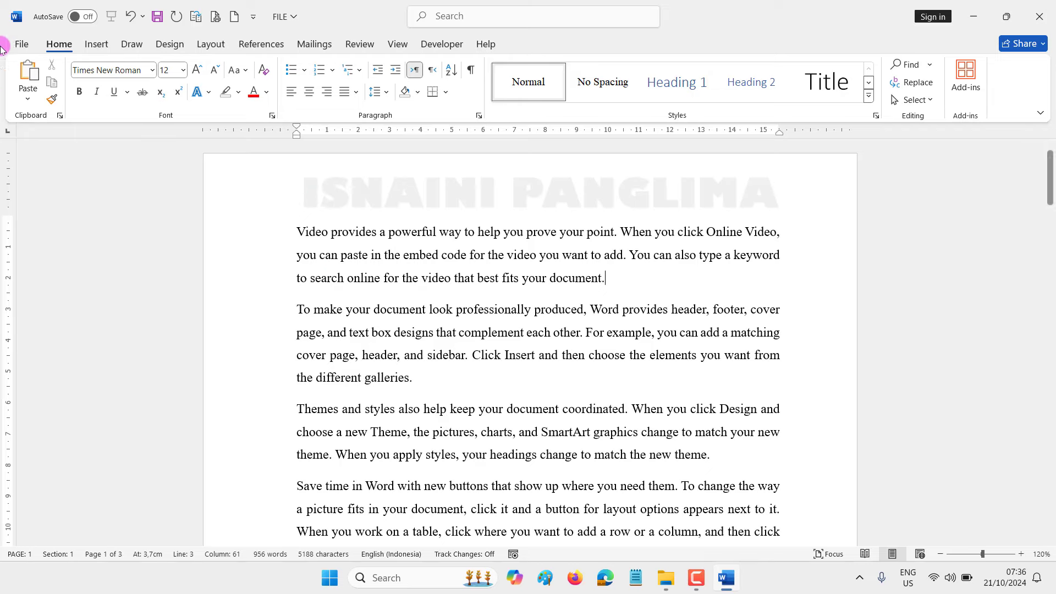
left_click(21, 43)
left_click(56, 515)
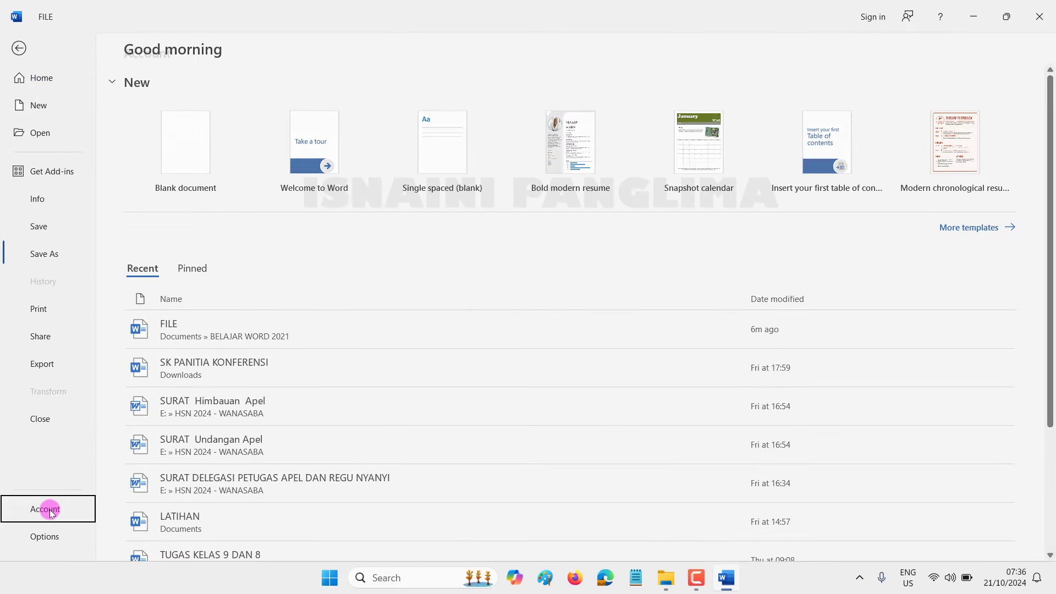
left_click(187, 138)
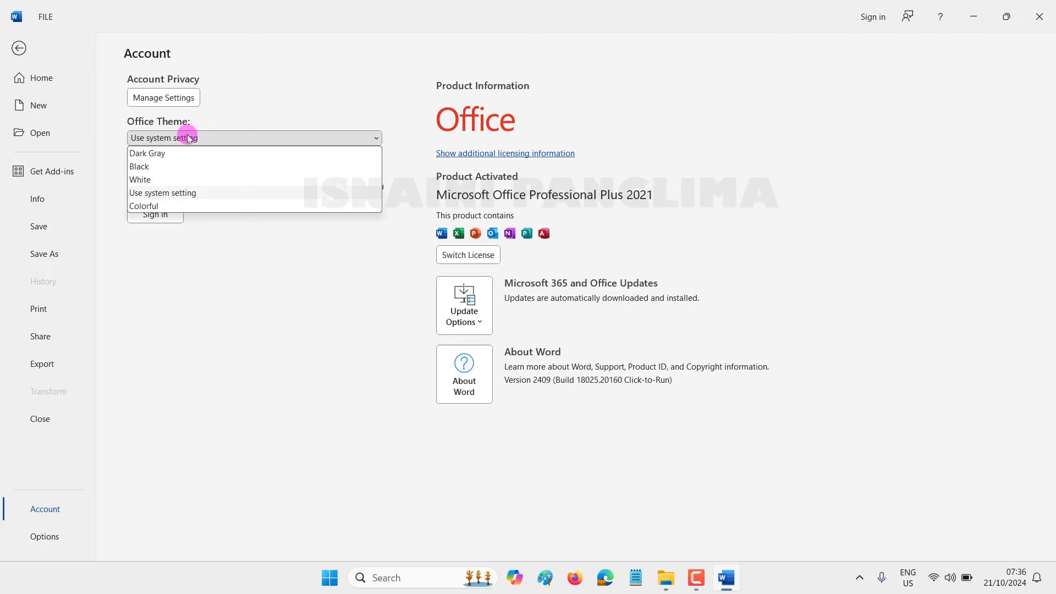
left_click(152, 207)
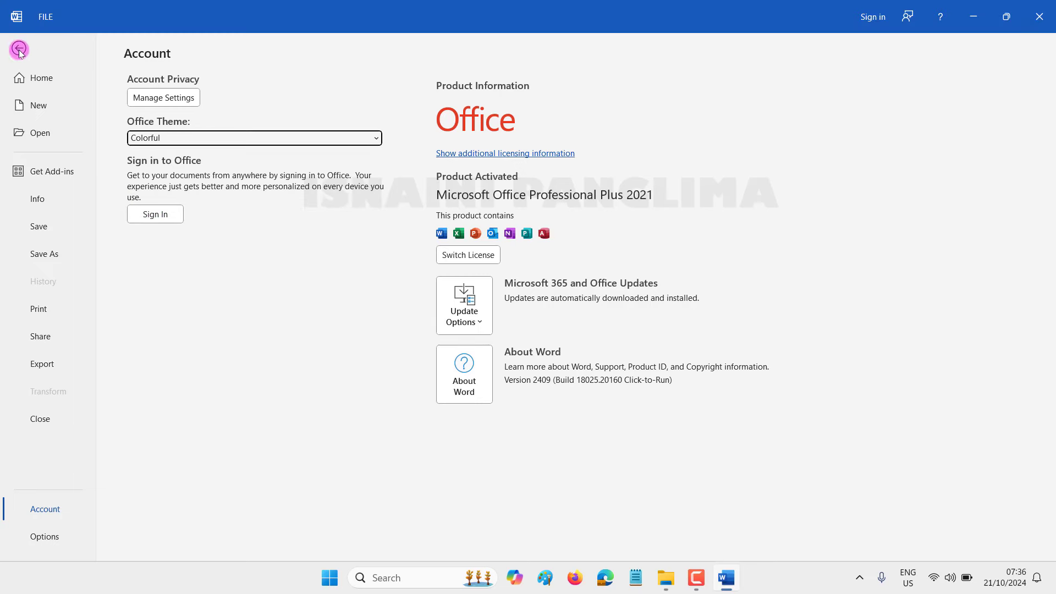
left_click(19, 48)
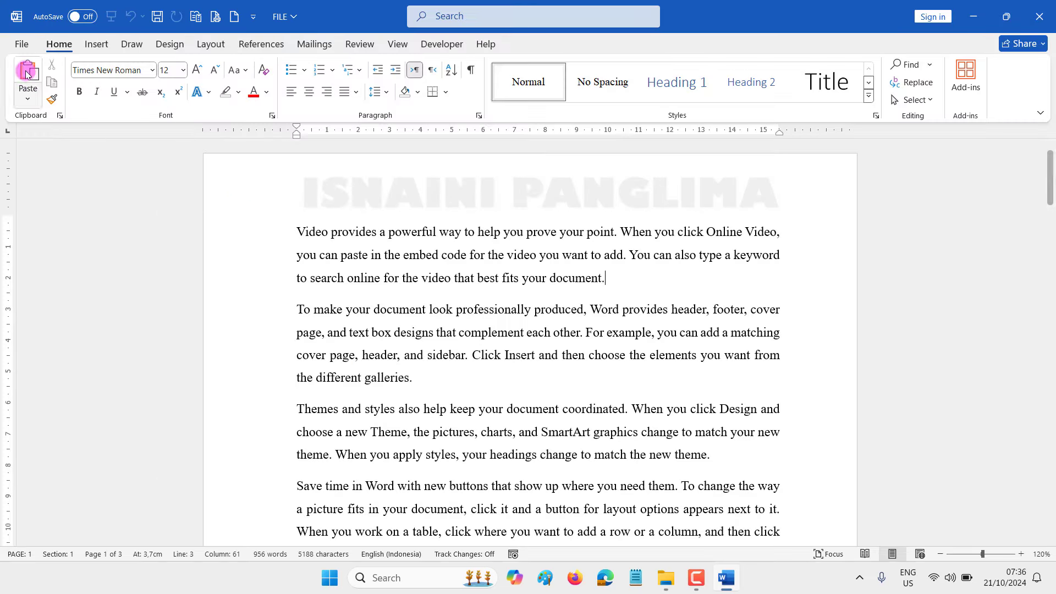
left_click(21, 44)
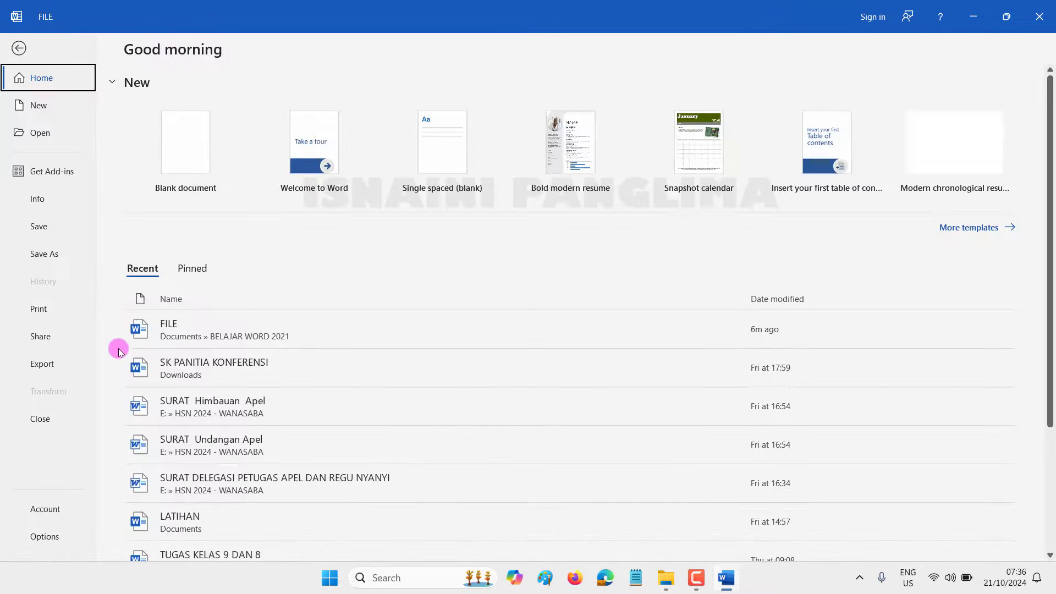
left_click(47, 538)
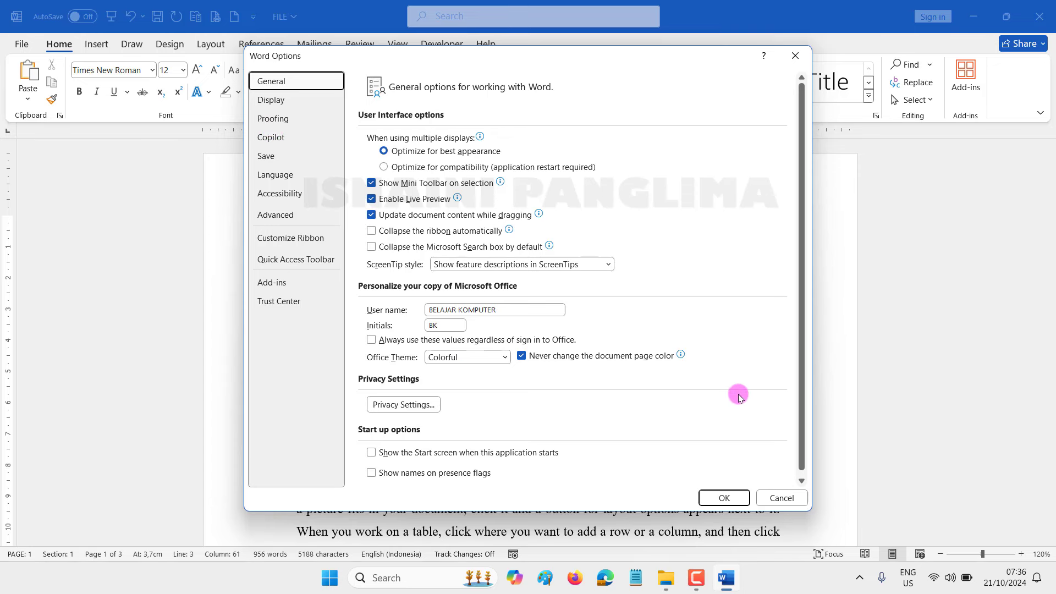
left_click(266, 100)
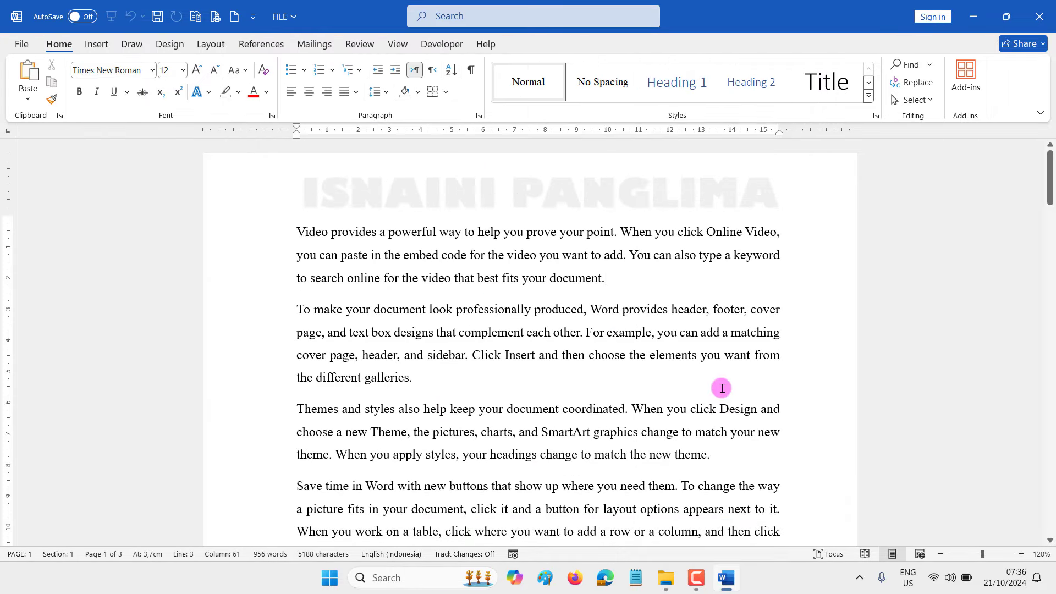